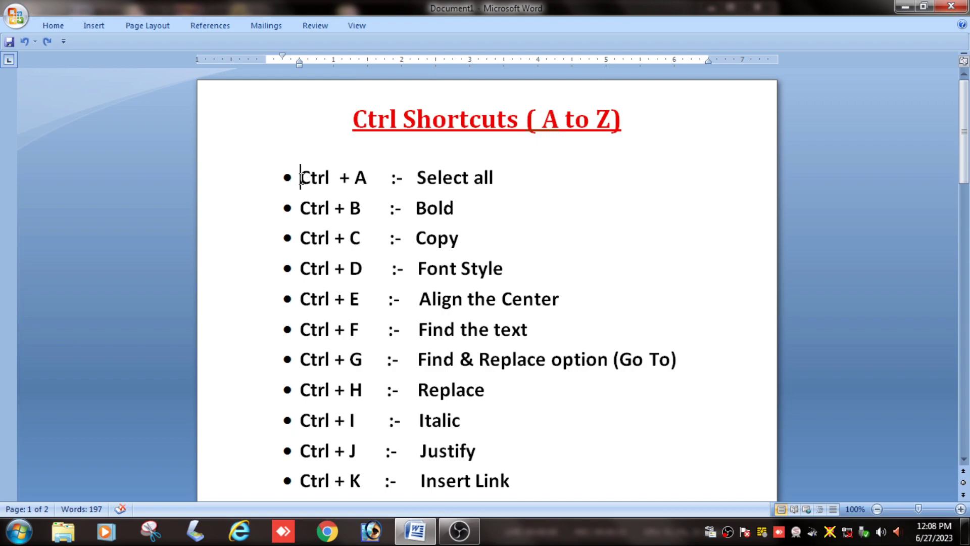
# - Demonstrate Ctrl+A by selecting the entire document, then clear the selection
pyautogui.moveTo(301, 178); pyautogui.dragTo(489, 181)
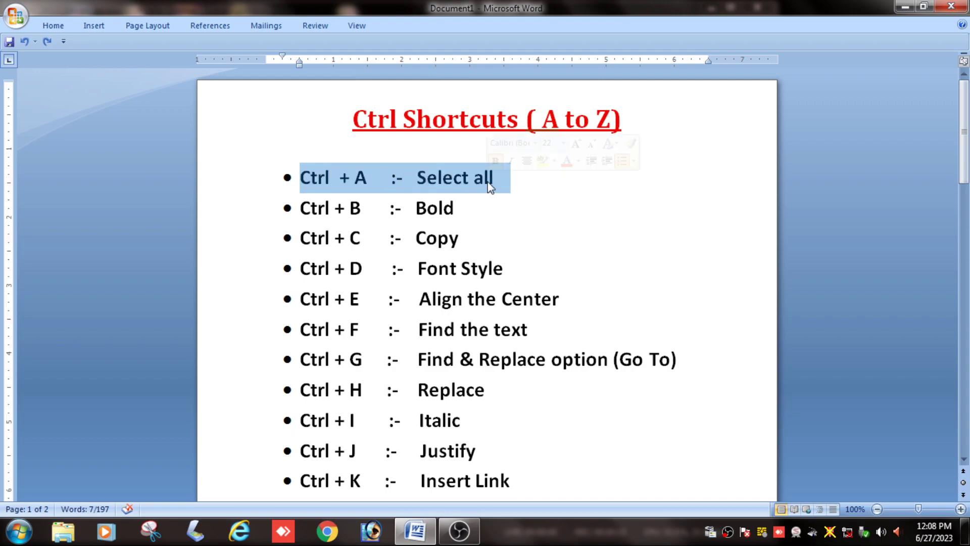
pyautogui.click(511, 204)
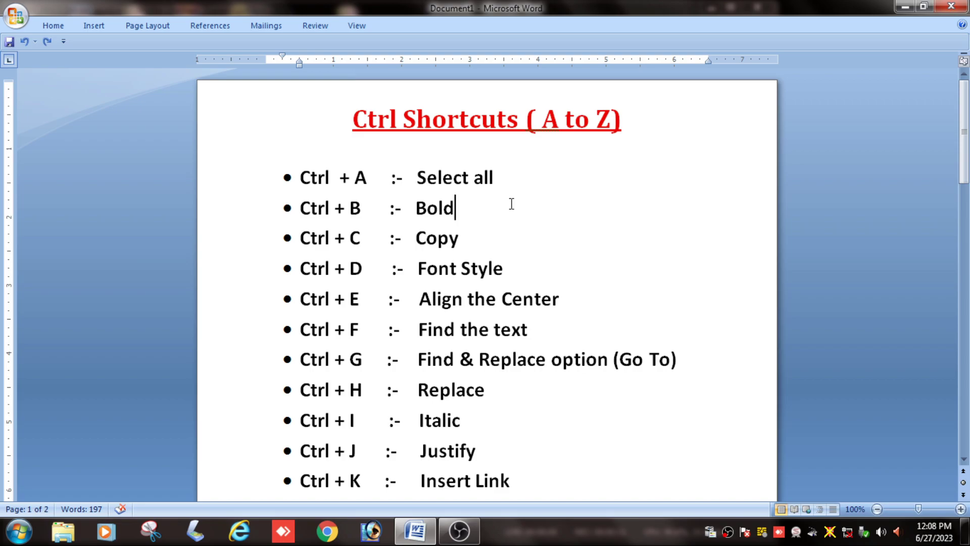
pyautogui.hotkey('ctrl', 'a')
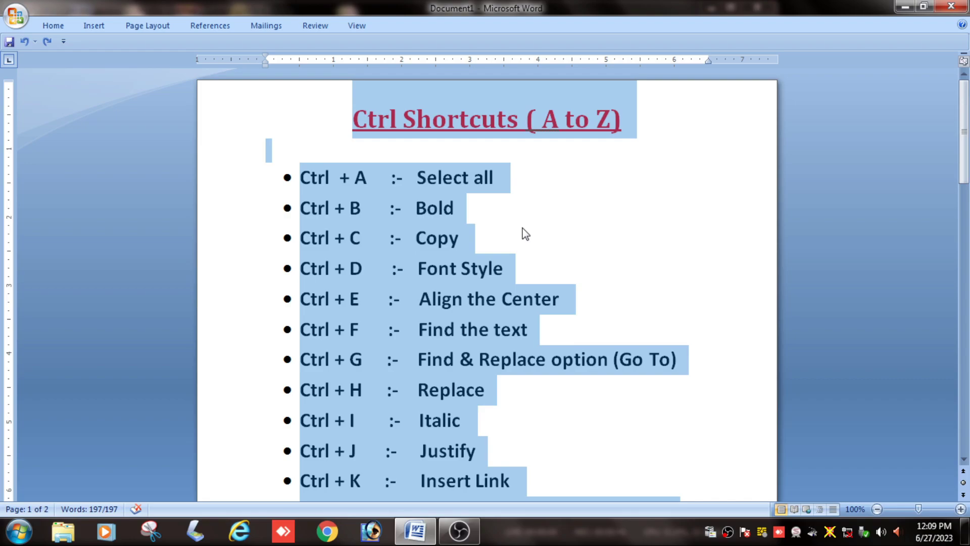
pyautogui.click(524, 232)
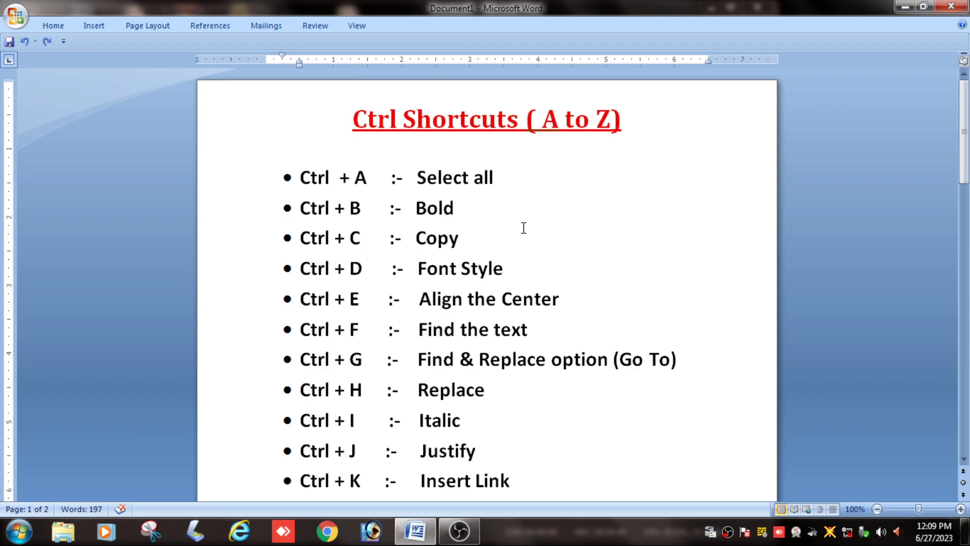
# - Toggle bold off and back on for the Ctrl + B line with Ctrl+B
pyautogui.click(300, 207)
pyautogui.moveTo(299, 207); pyautogui.dragTo(438, 212)
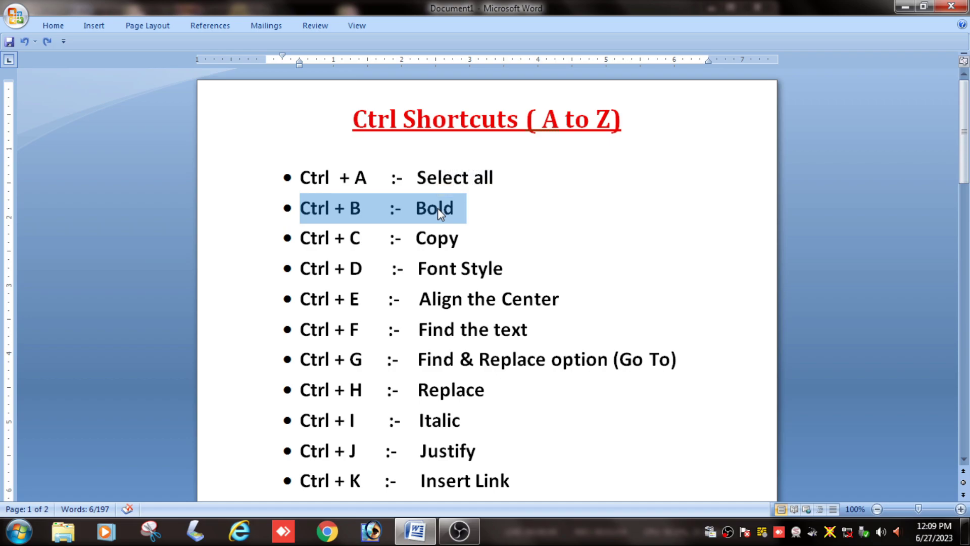
pyautogui.hotkey('ctrl', 'b')
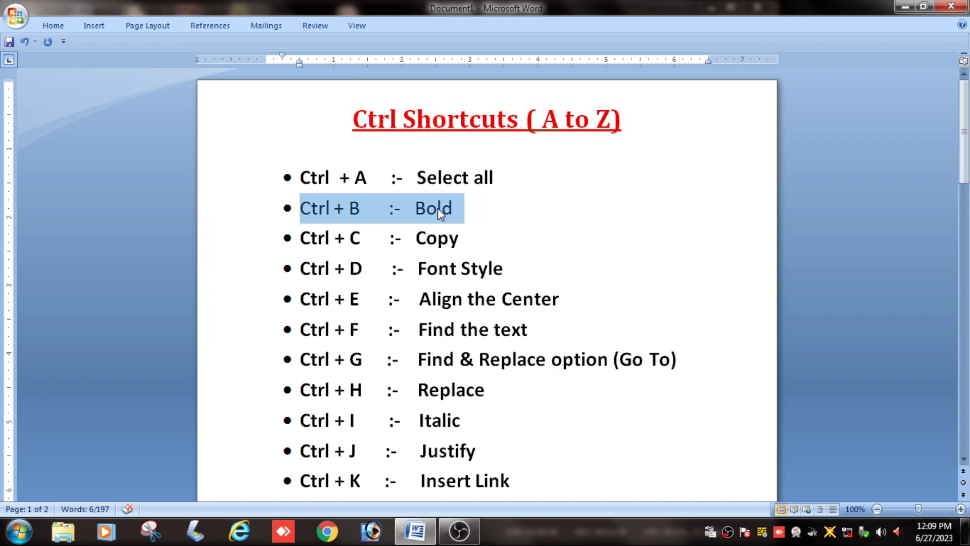
pyautogui.hotkey('ctrl', 'b')
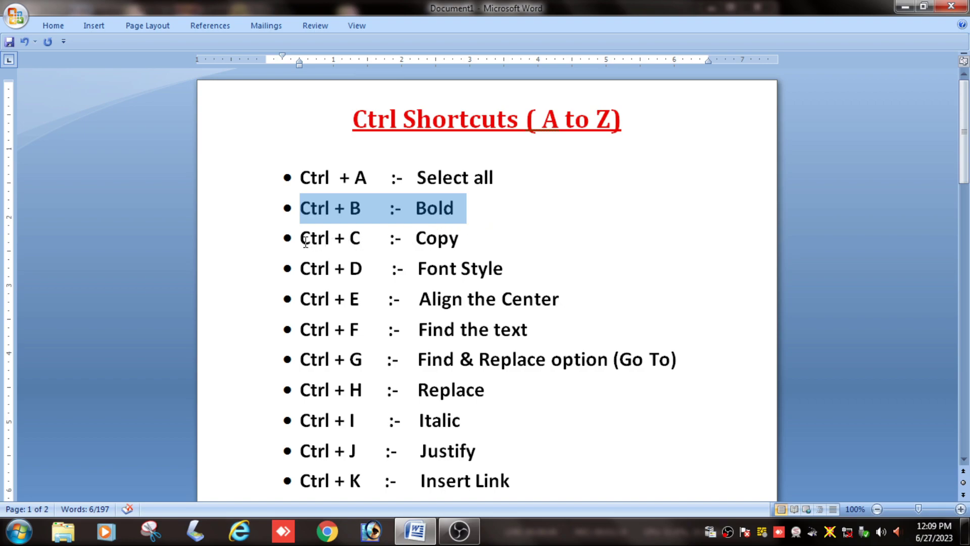
# - Demonstrate copy on the Ctrl + C line by pasting it after Copy, then undo the paste
pyautogui.moveTo(301, 238); pyautogui.dragTo(465, 243)
pyautogui.hotkey('ctrl', 'c')
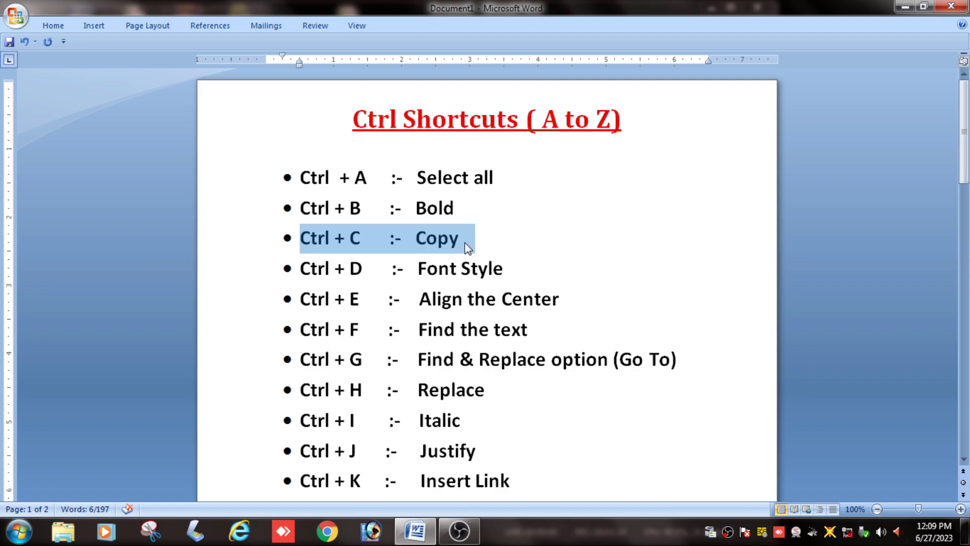
pyautogui.click(508, 244)
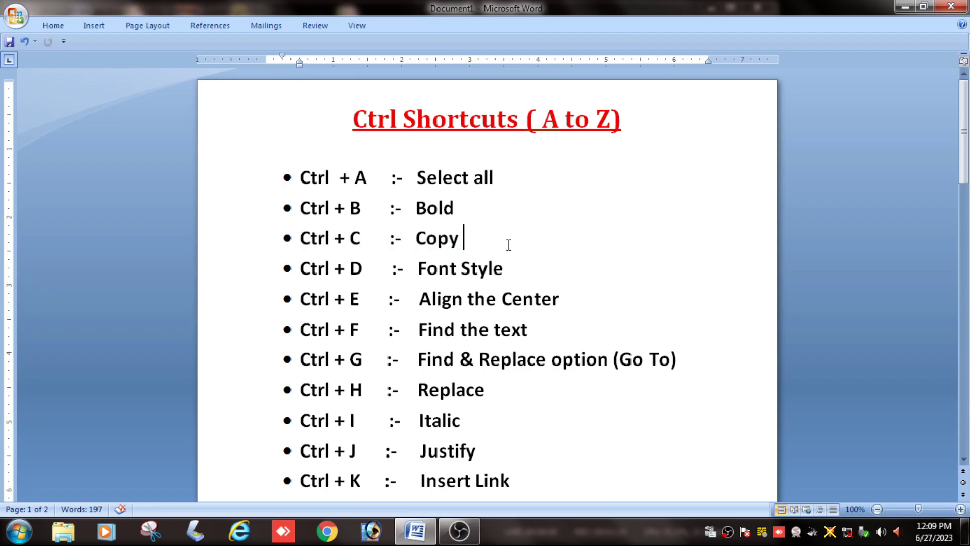
pyautogui.hotkey('ctrl', 'v')
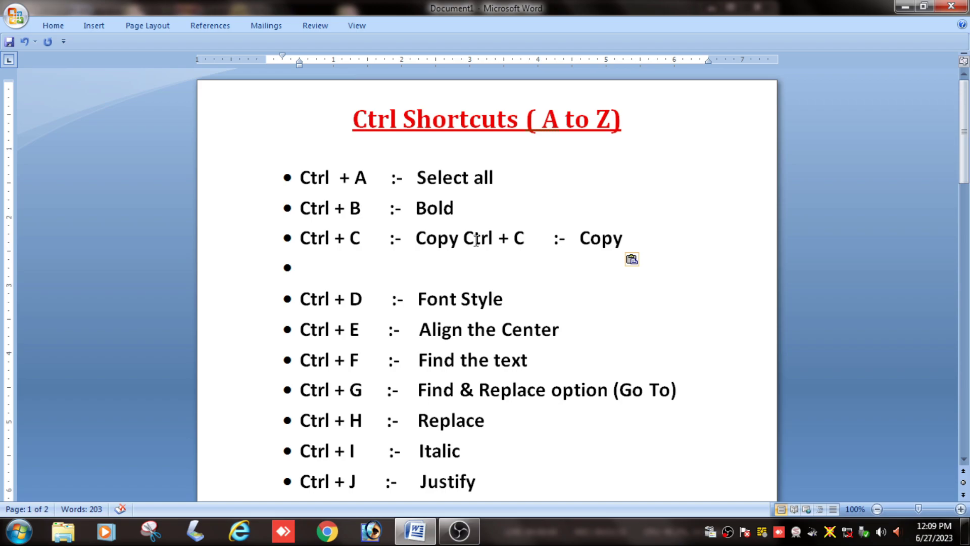
pyautogui.hotkey('ctrl', 'z')
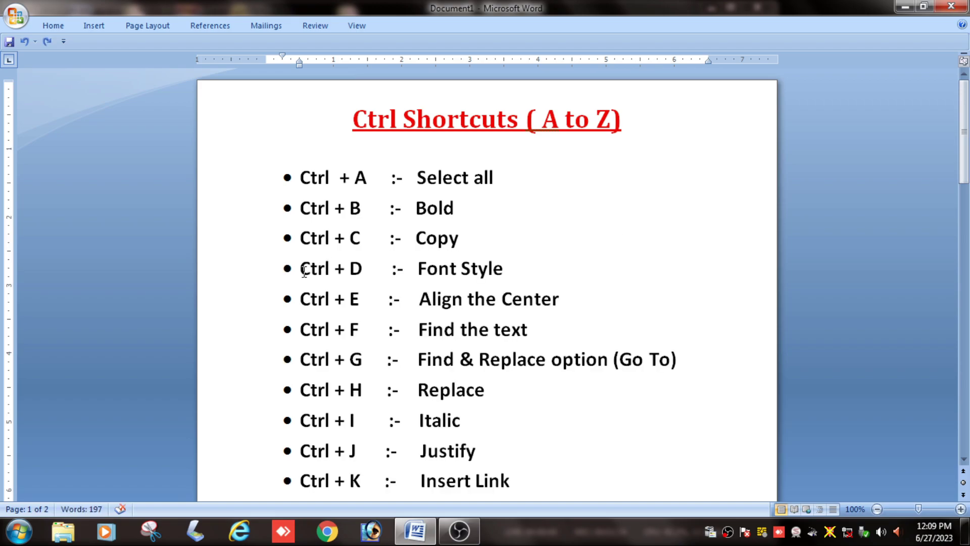
# - Demonstrate Ctrl+D on the Ctrl + D line, closing the Font dialog without changes
pyautogui.moveTo(301, 268); pyautogui.dragTo(500, 268)
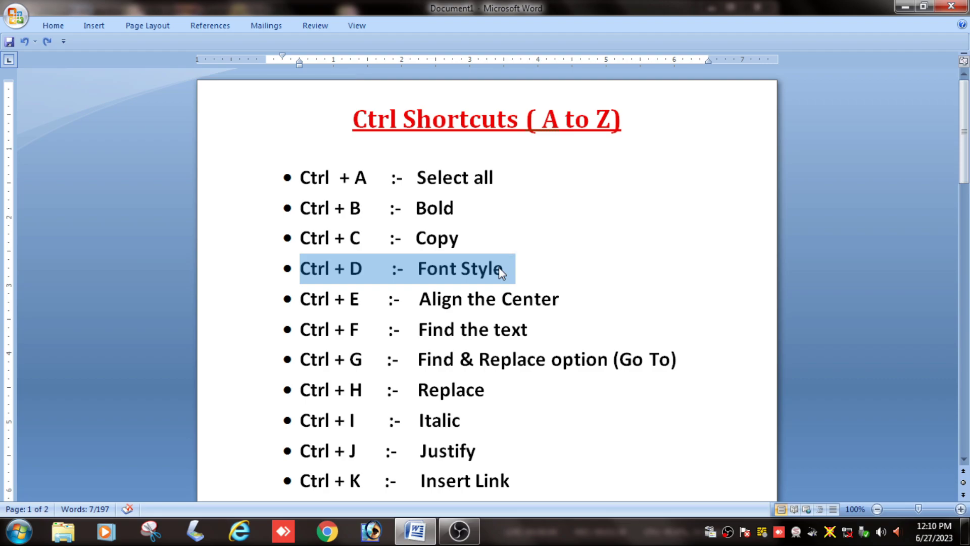
pyautogui.hotkey('ctrl', 'd')
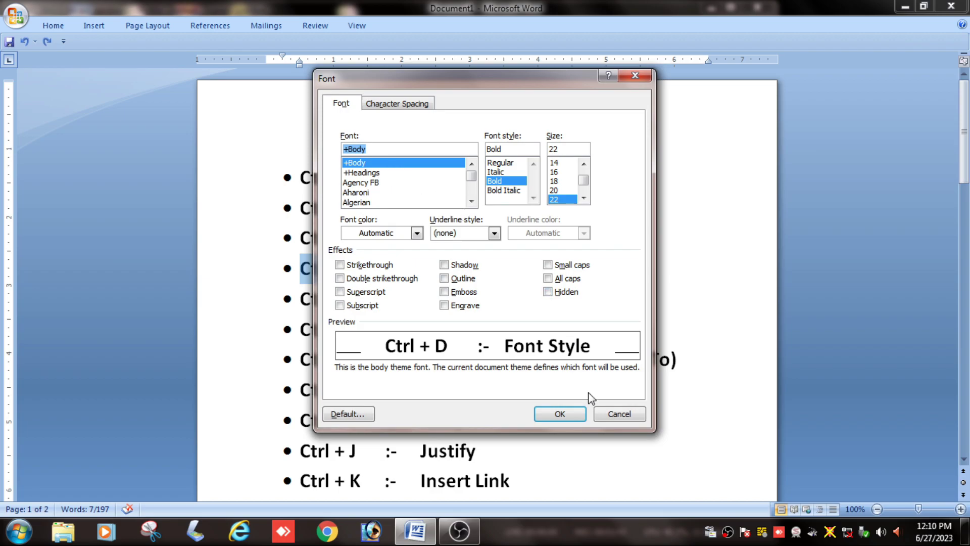
pyautogui.click(613, 413)
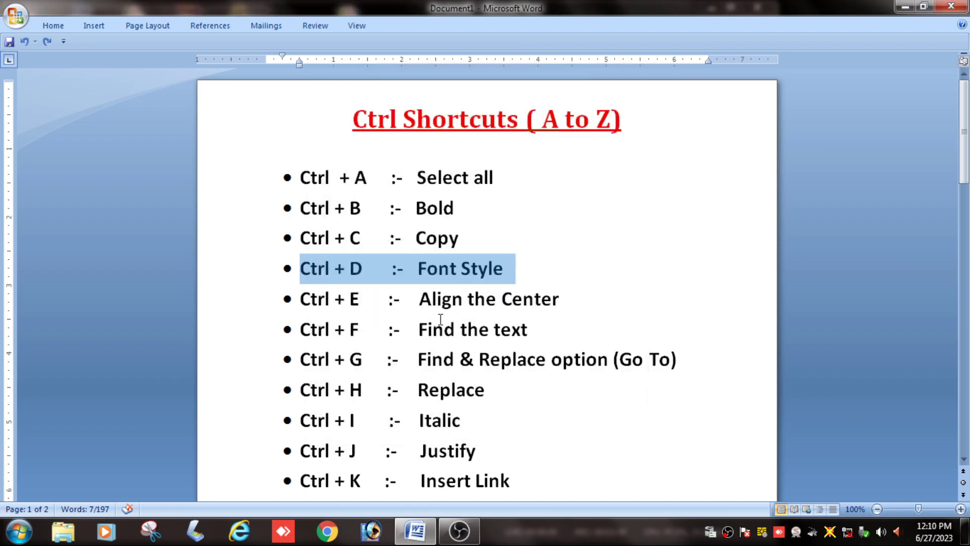
# - Centre the Ctrl + E line with Ctrl+E, then undo the centring
pyautogui.moveTo(309, 300); pyautogui.dragTo(539, 311)
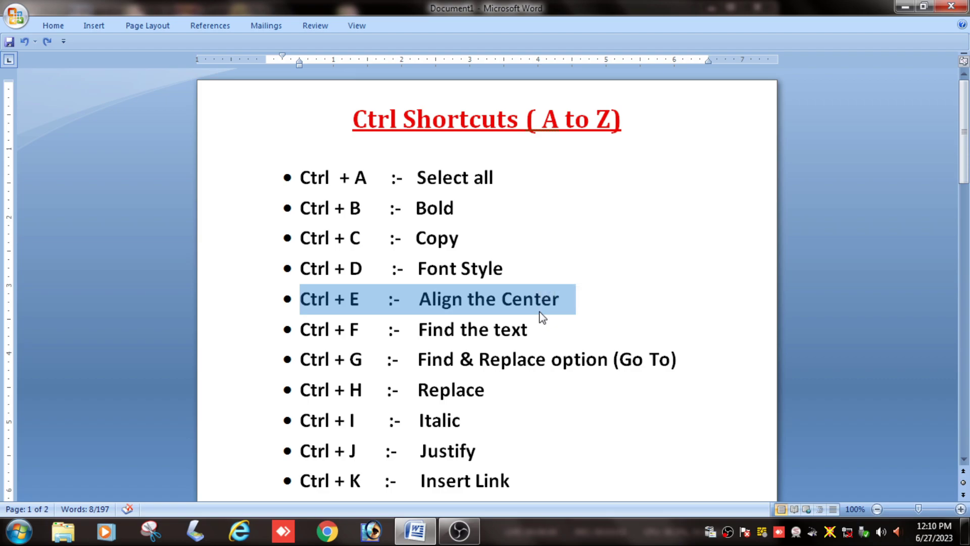
pyautogui.hotkey('ctrl', 'e')
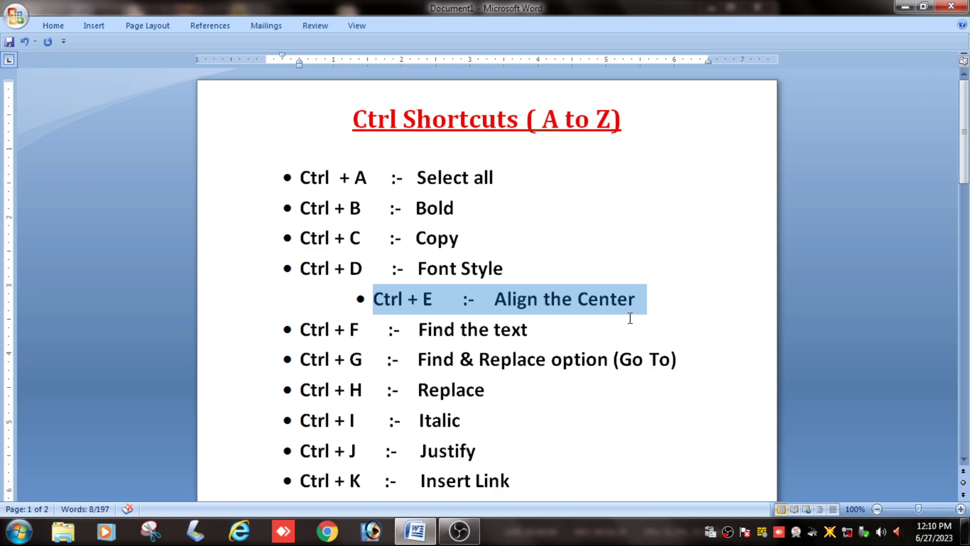
pyautogui.hotkey('ctrl', 'z')
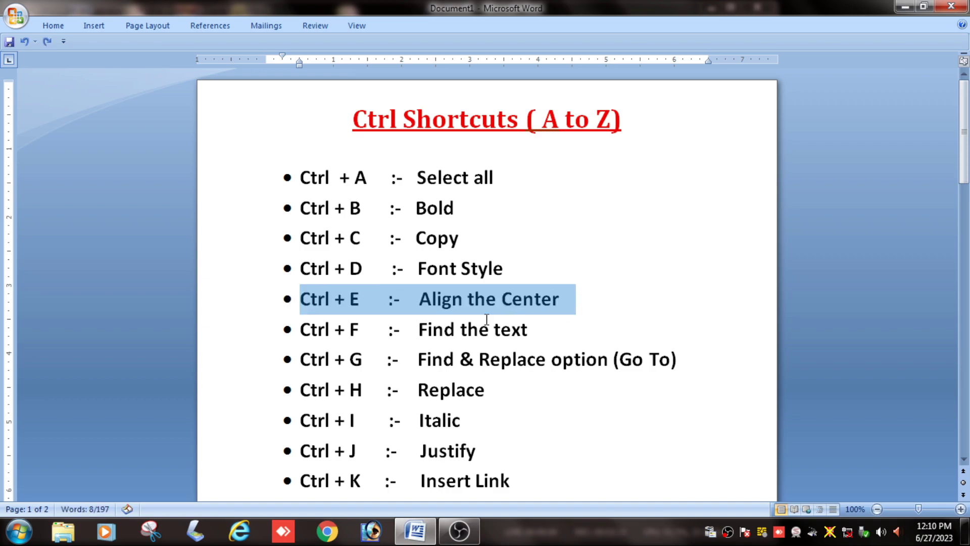
# - Demonstrate Find, Go To and Replace on the Ctrl + F, G and H lines without changes
pyautogui.moveTo(301, 326); pyautogui.dragTo(513, 331)
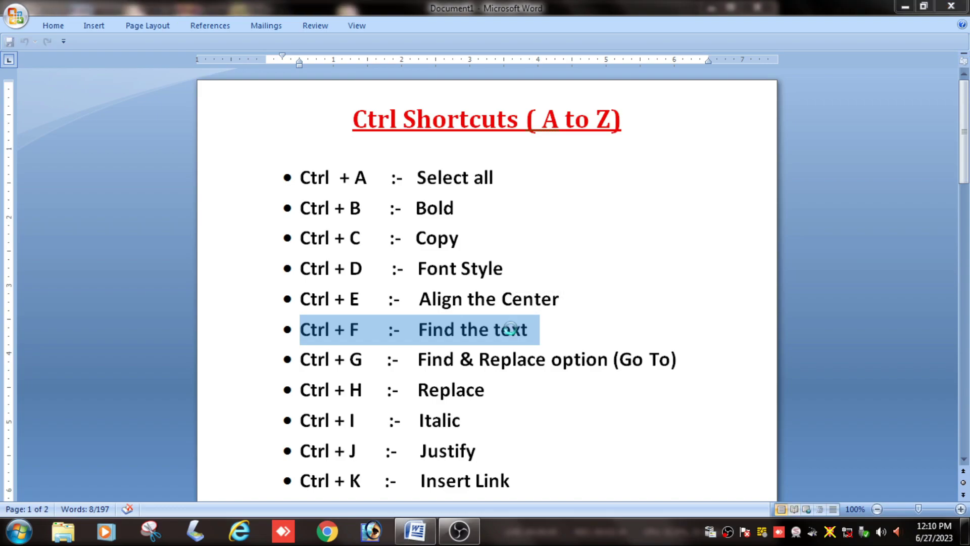
pyautogui.hotkey('ctrl', 'f')
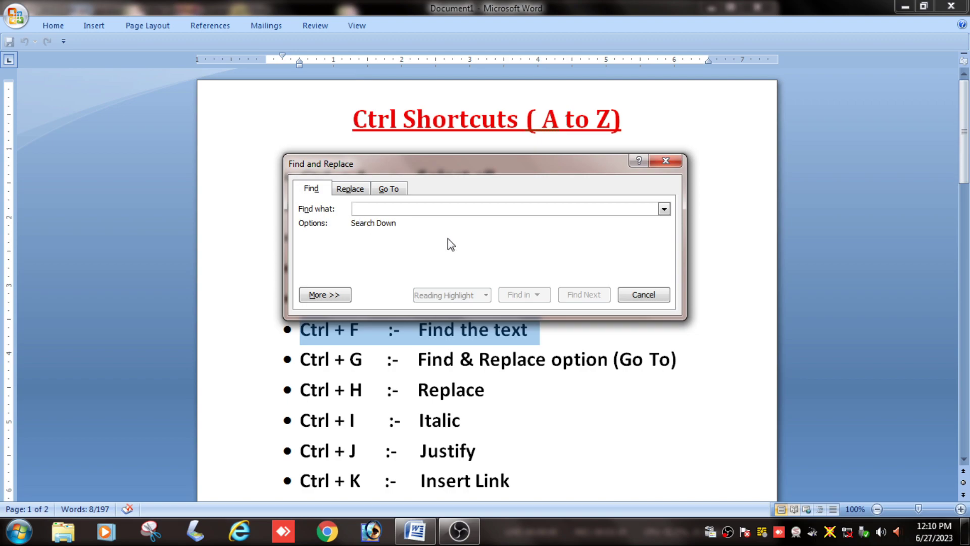
pyautogui.click(633, 298)
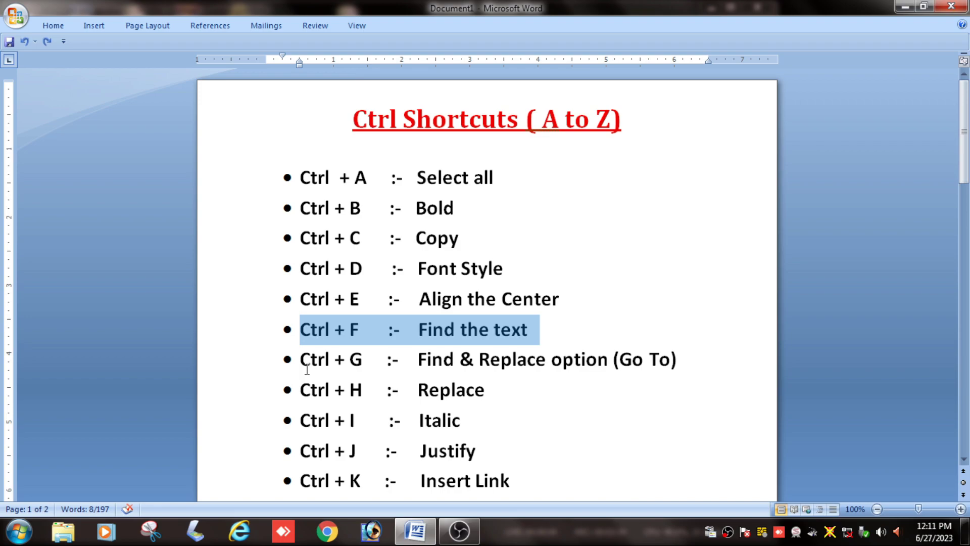
pyautogui.moveTo(307, 370)
pyautogui.mouseDown()
pyautogui.moveTo(687, 375)
pyautogui.moveTo(691, 365)
pyautogui.mouseUp()
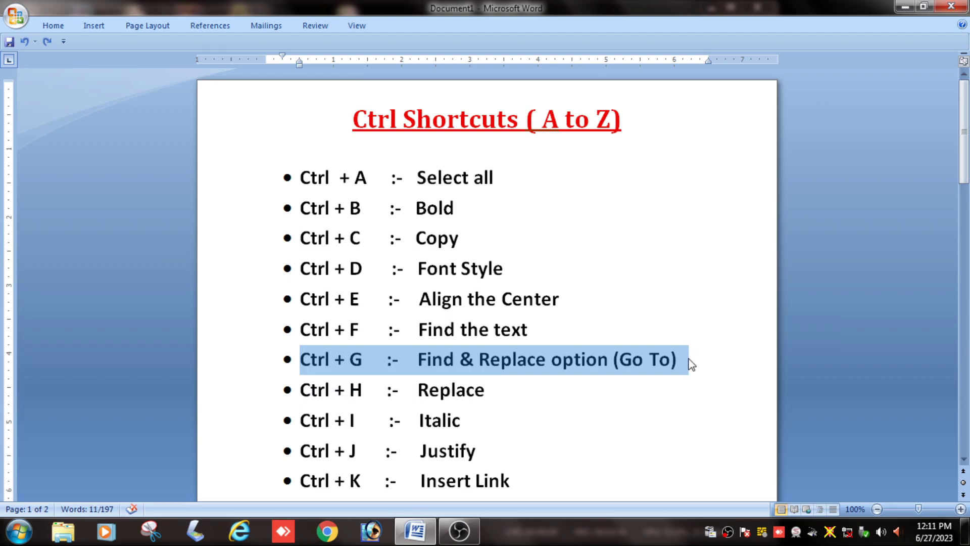
pyautogui.hotkey('ctrl', 'g')
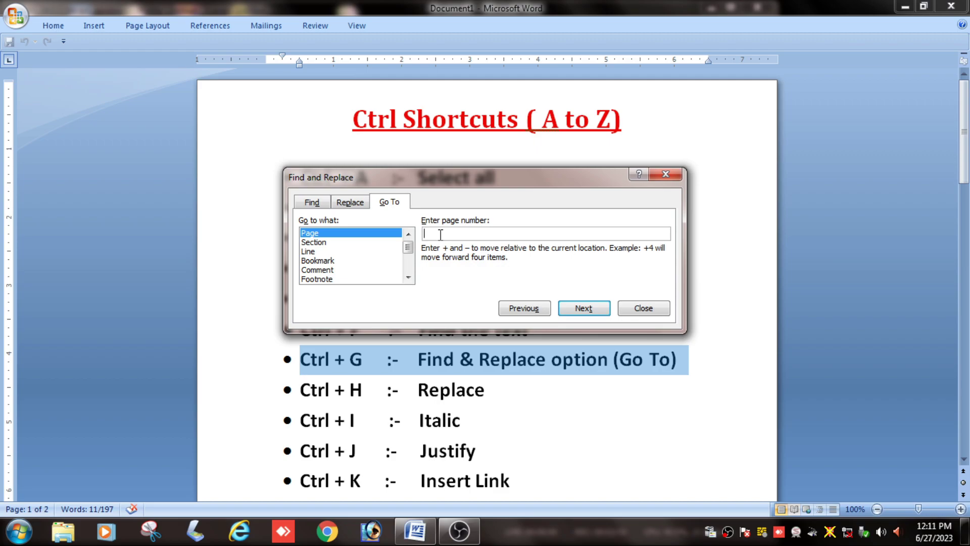
pyautogui.click(626, 308)
pyautogui.moveTo(301, 392); pyautogui.dragTo(515, 387)
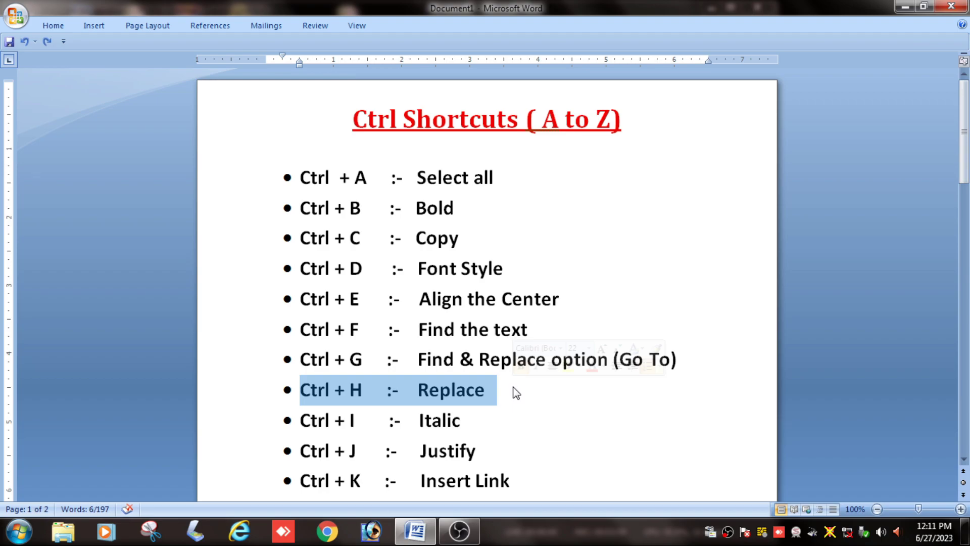
pyautogui.hotkey('ctrl', 'h')
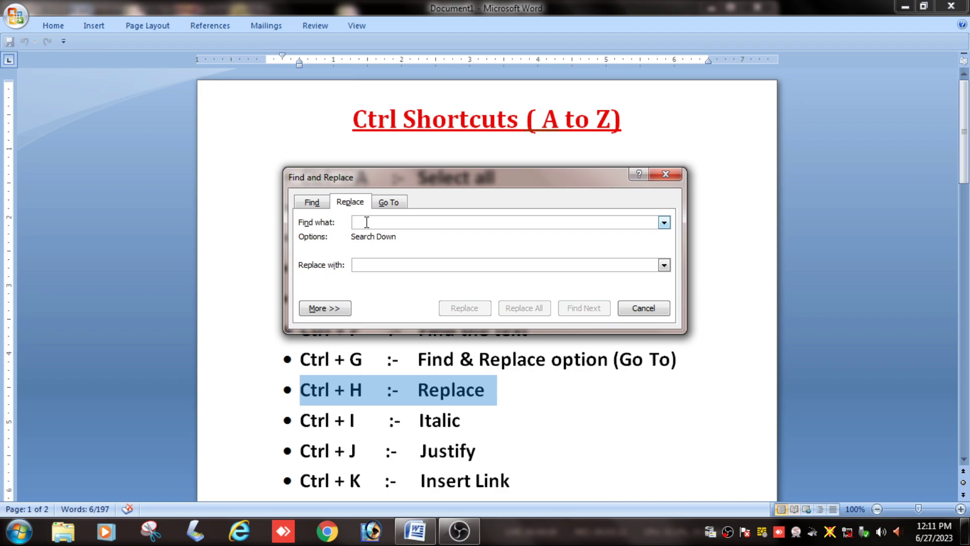
pyautogui.click(643, 308)
# - Italicize the Ctrl + I Italic line, then remove the italic again
pyautogui.scroll(-2, 299, 387)
pyautogui.scroll(-1, 299, 387)
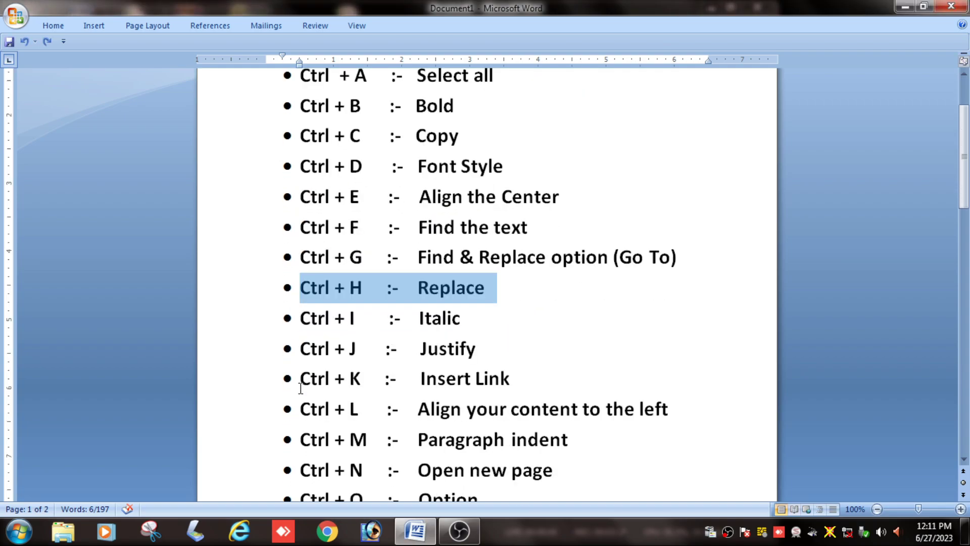
pyautogui.moveTo(299, 329); pyautogui.dragTo(461, 328)
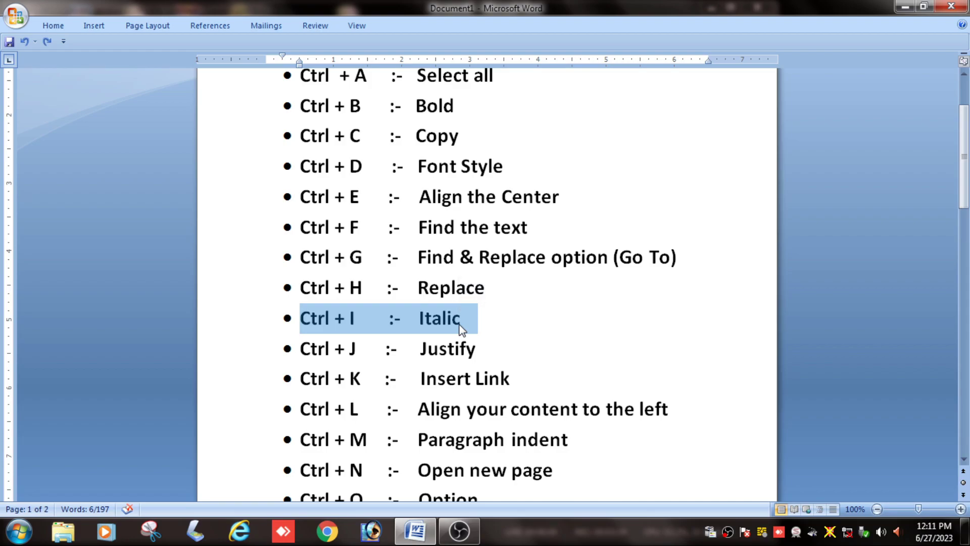
pyautogui.hotkey('ctrl', 'i')
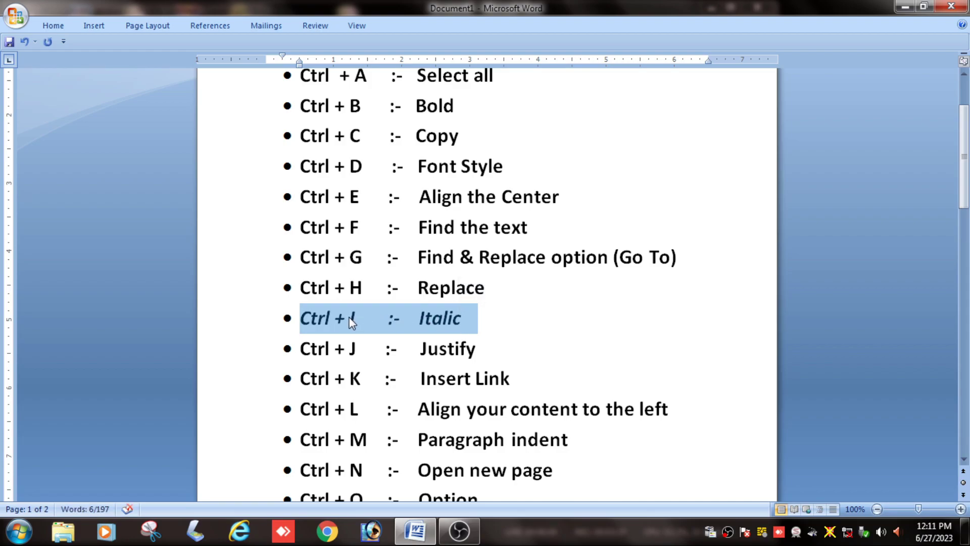
pyautogui.click(504, 334)
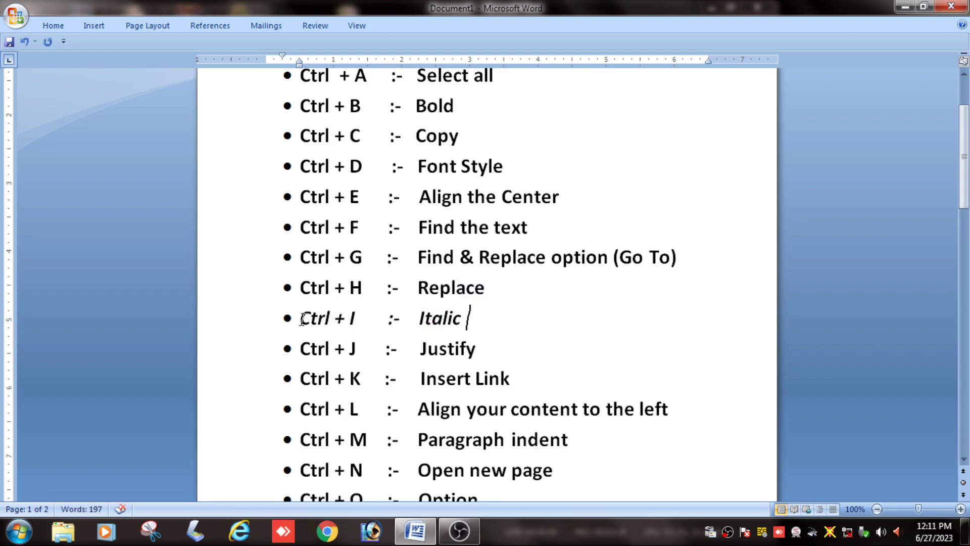
pyautogui.moveTo(300, 318); pyautogui.dragTo(453, 325)
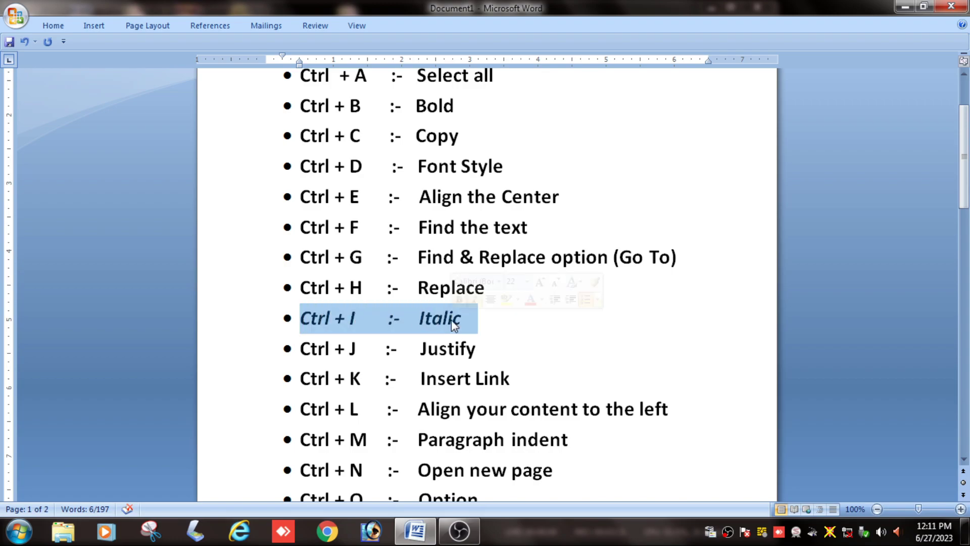
pyautogui.hotkey('ctrl', 'i')
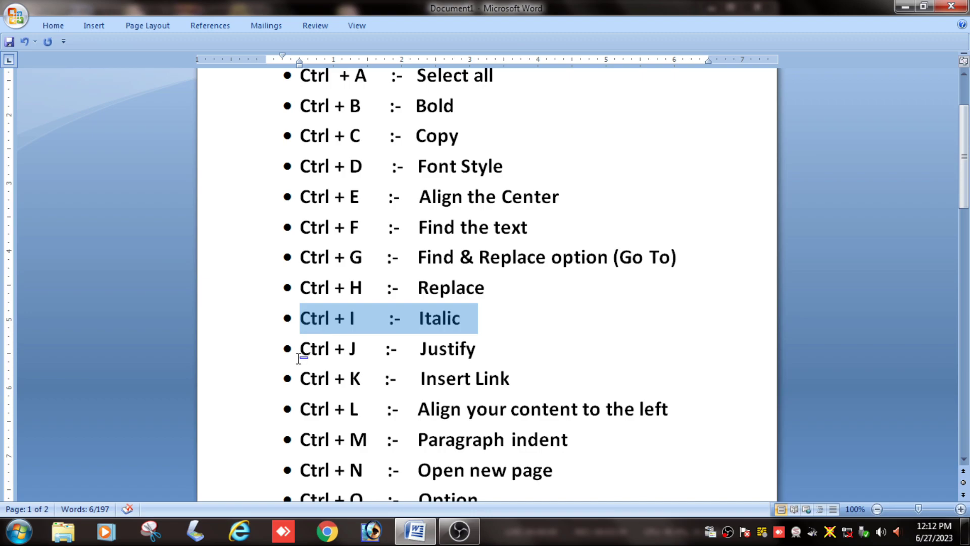
# - Justify the Ctrl + J line; cancel the hyperlink dialog on the Insert Link line
pyautogui.moveTo(302, 350); pyautogui.dragTo(473, 351)
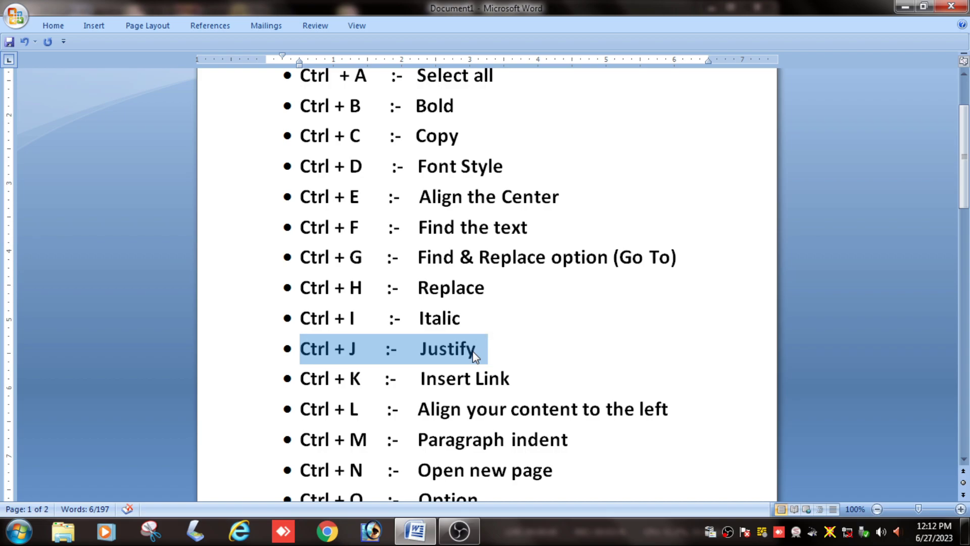
pyautogui.hotkey('ctrl', 'j')
pyautogui.hotkey('ctrl', 'j')
pyautogui.moveTo(303, 382); pyautogui.dragTo(489, 392)
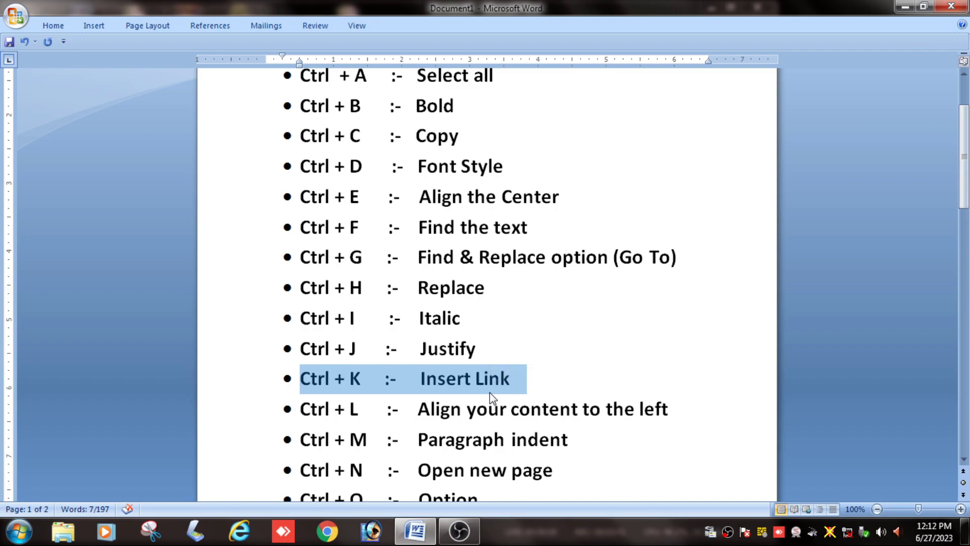
pyautogui.hotkey('ctrl', 'k')
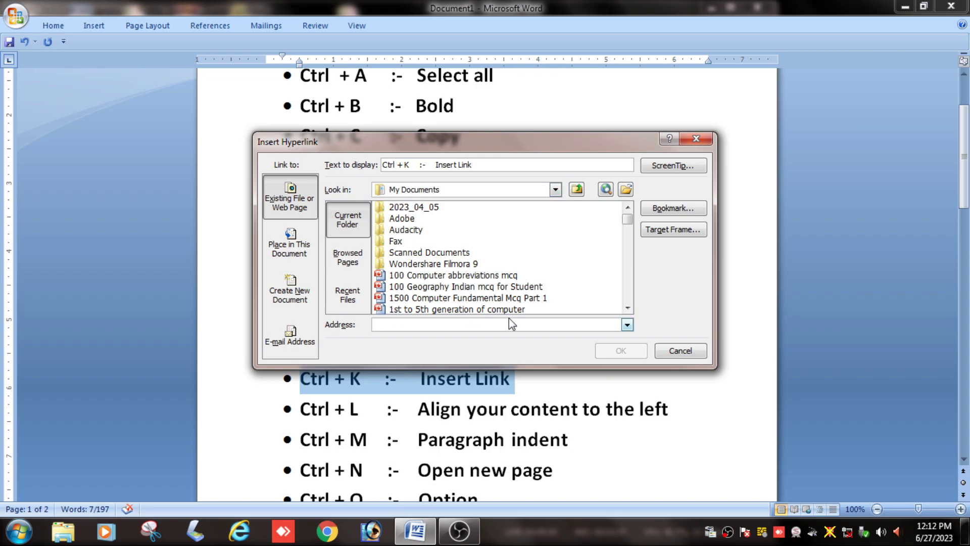
pyautogui.click(674, 355)
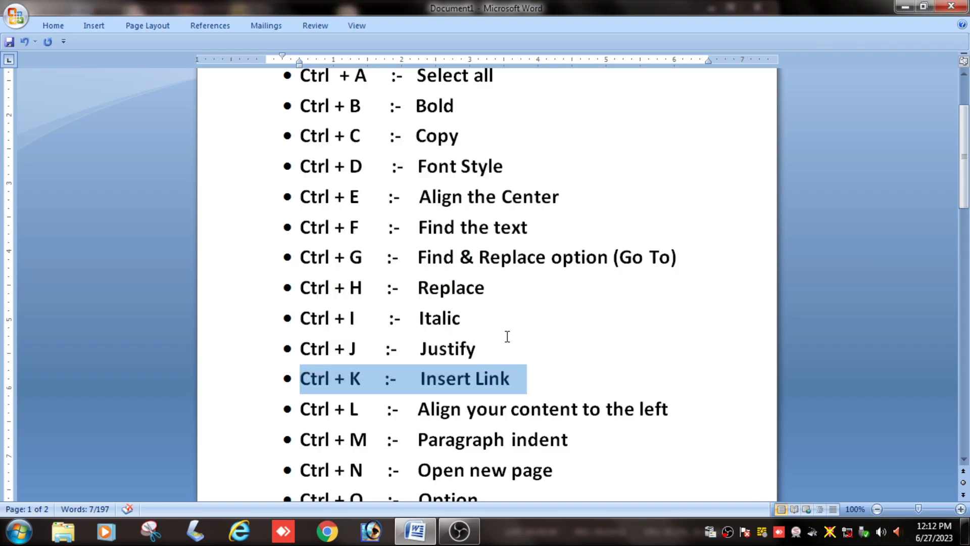
pyautogui.scroll(-1, 426, 350)
pyautogui.scroll(-1, 426, 350)
pyautogui.scroll(-1, 426, 351)
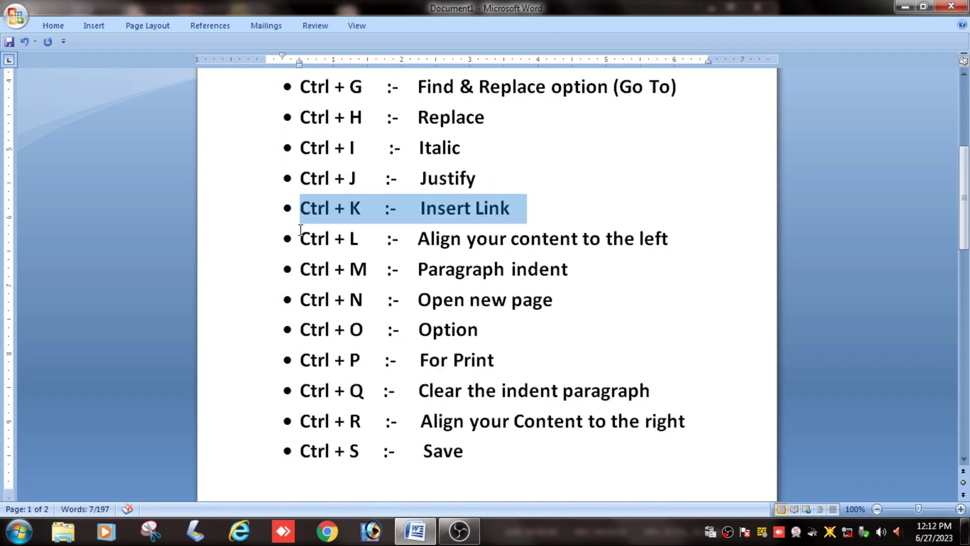
pyautogui.moveTo(301, 230)
pyautogui.mouseDown()
pyautogui.moveTo(661, 256)
pyautogui.moveTo(681, 245)
pyautogui.mouseUp()
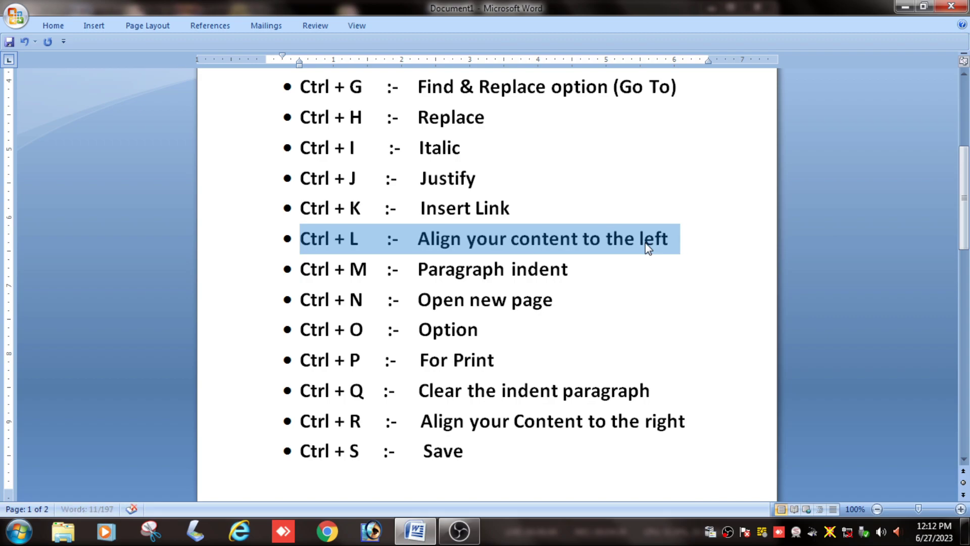
pyautogui.hotkey('ctrl', 'l')
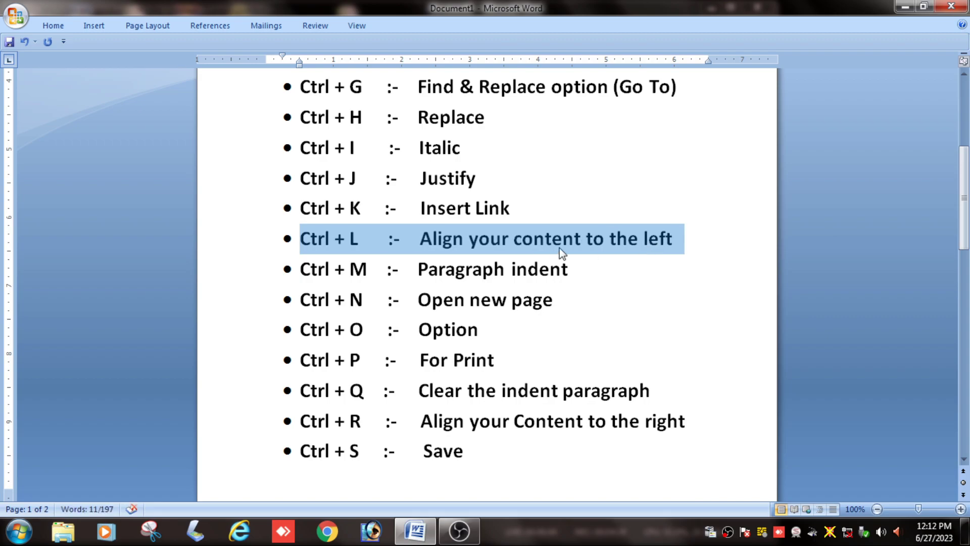
pyautogui.hotkey('ctrl', 'l')
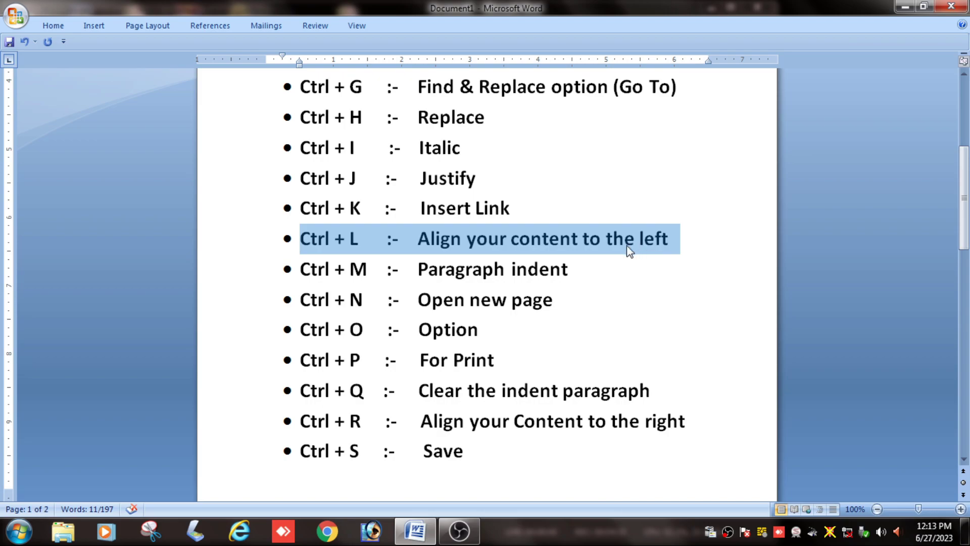
pyautogui.moveTo(295, 275); pyautogui.dragTo(563, 284)
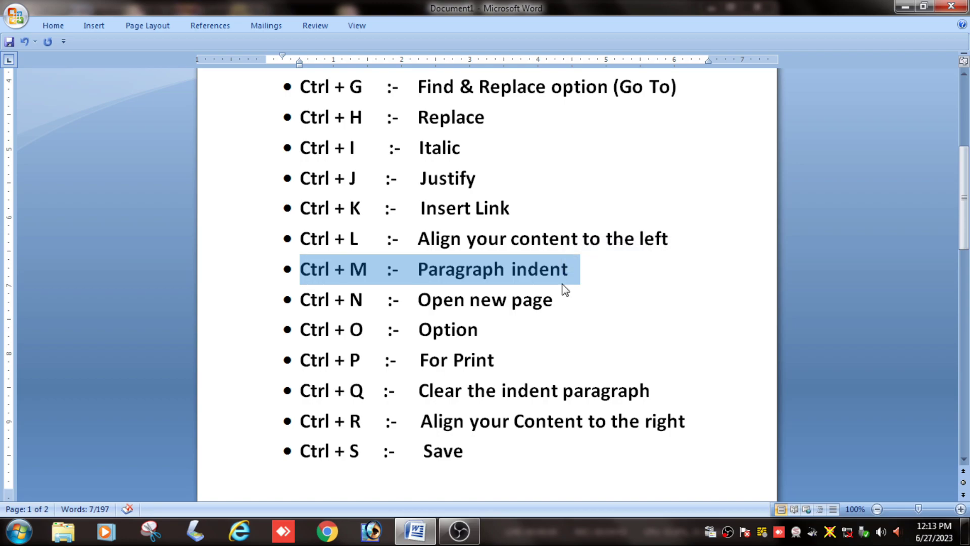
pyautogui.hotkey('ctrl', 'm')
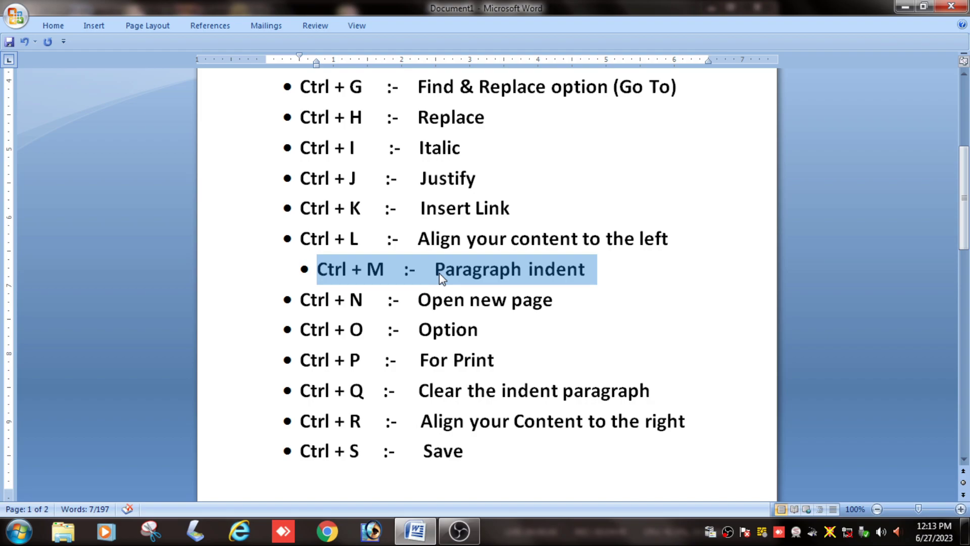
pyautogui.hotkey('ctrl', 'm')
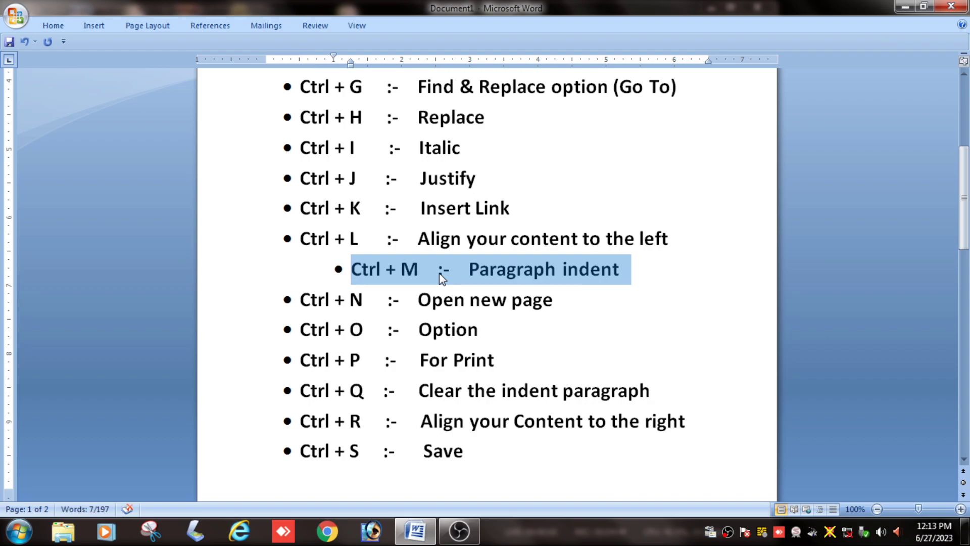
pyautogui.hotkey('ctrl', 'm')
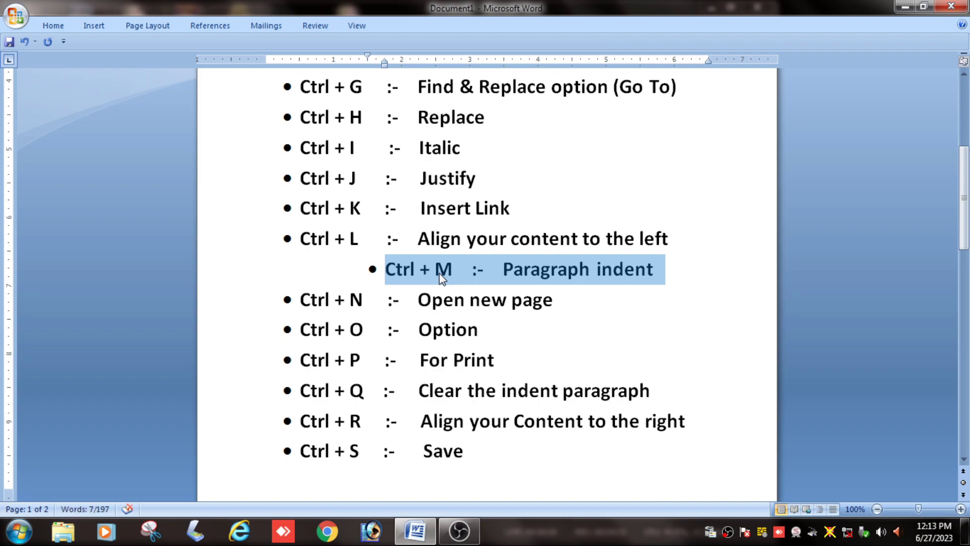
pyautogui.hotkey('ctrl', 'z')
pyautogui.hotkey('ctrl', 'z')
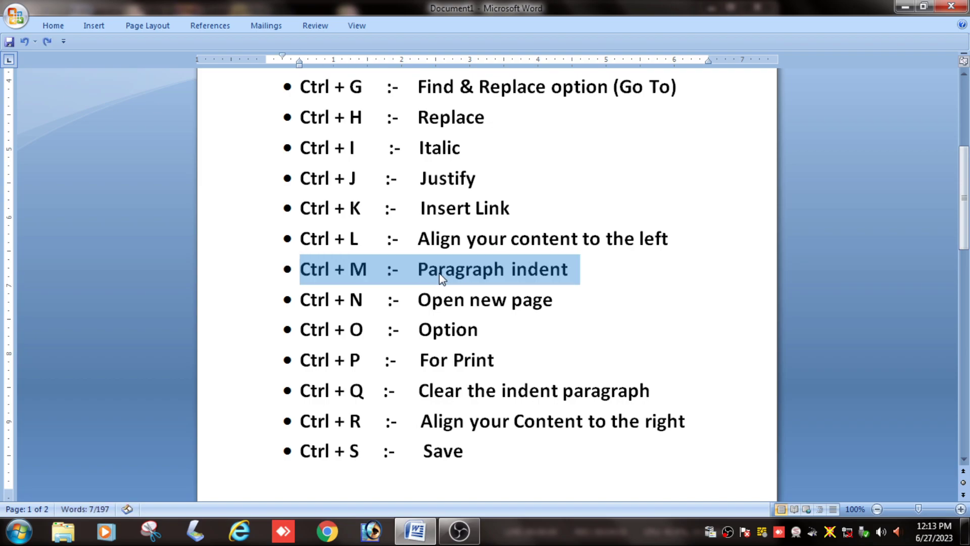
pyautogui.moveTo(299, 305); pyautogui.dragTo(529, 298)
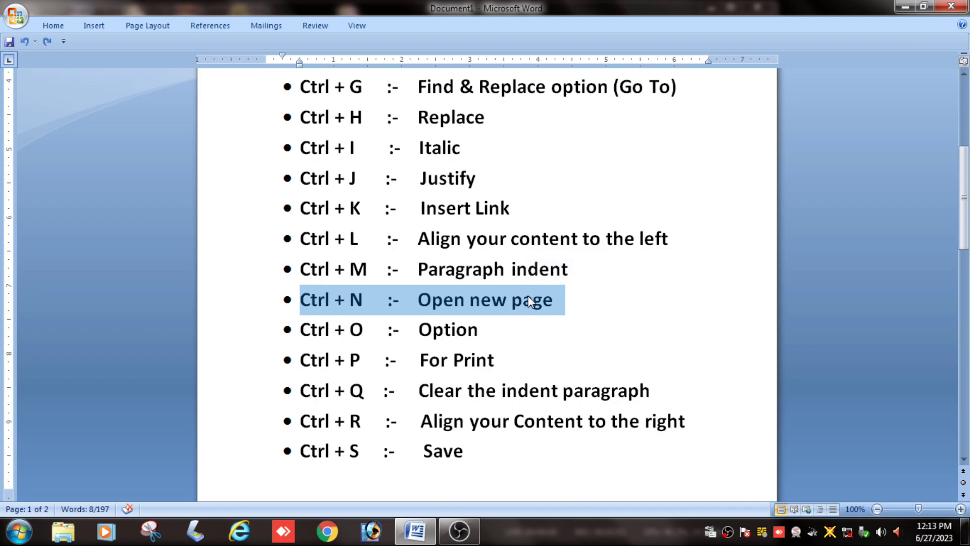
pyautogui.hotkey('ctrl', 'n')
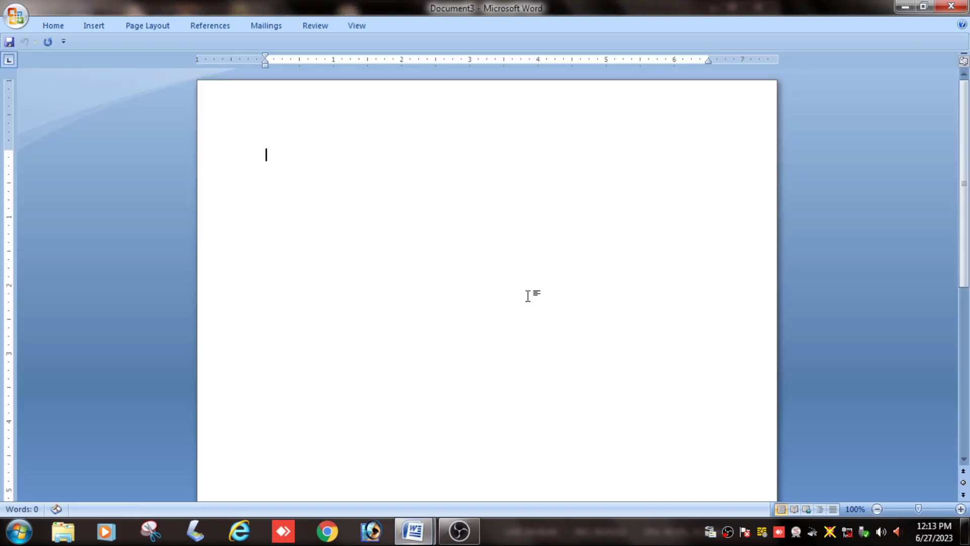
pyautogui.click(941, 6)
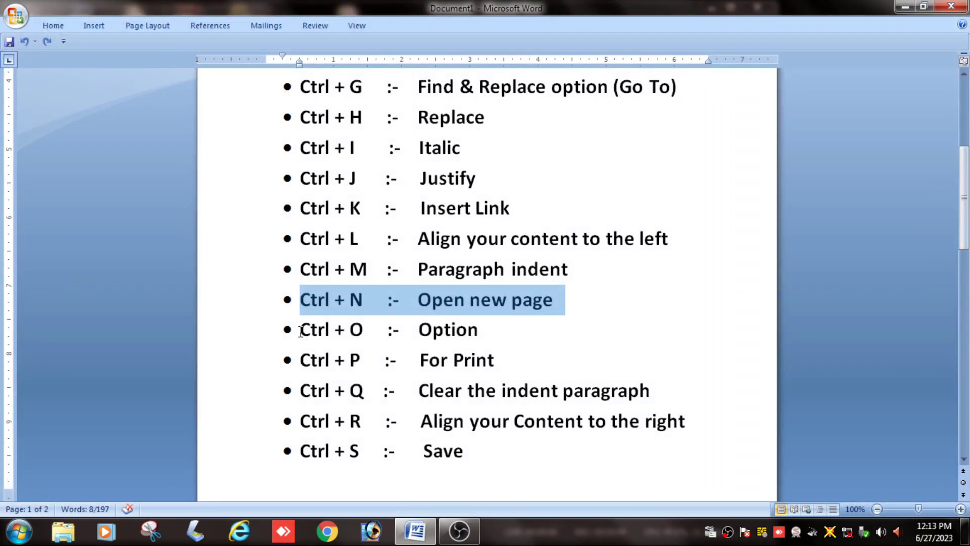
pyautogui.moveTo(299, 329); pyautogui.dragTo(493, 329)
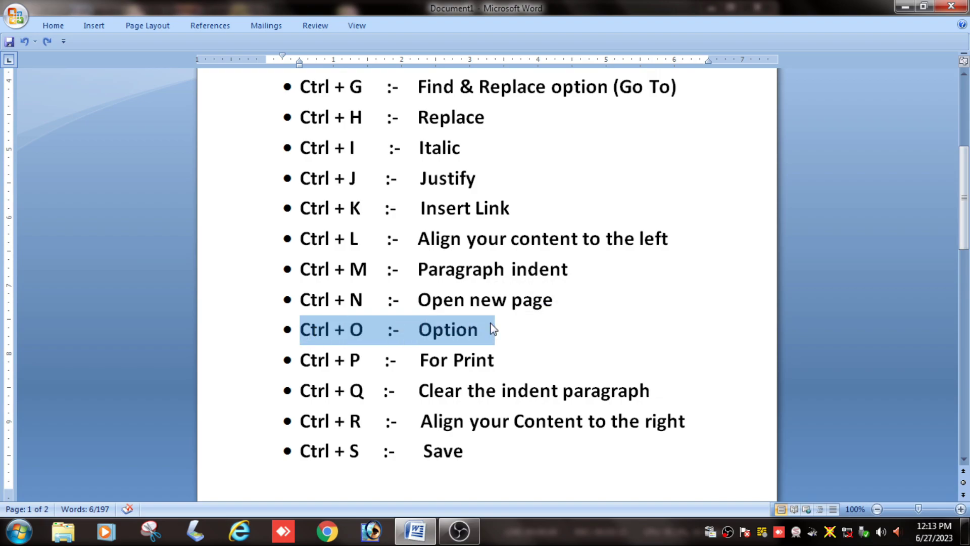
pyautogui.hotkey('ctrl', 'o')
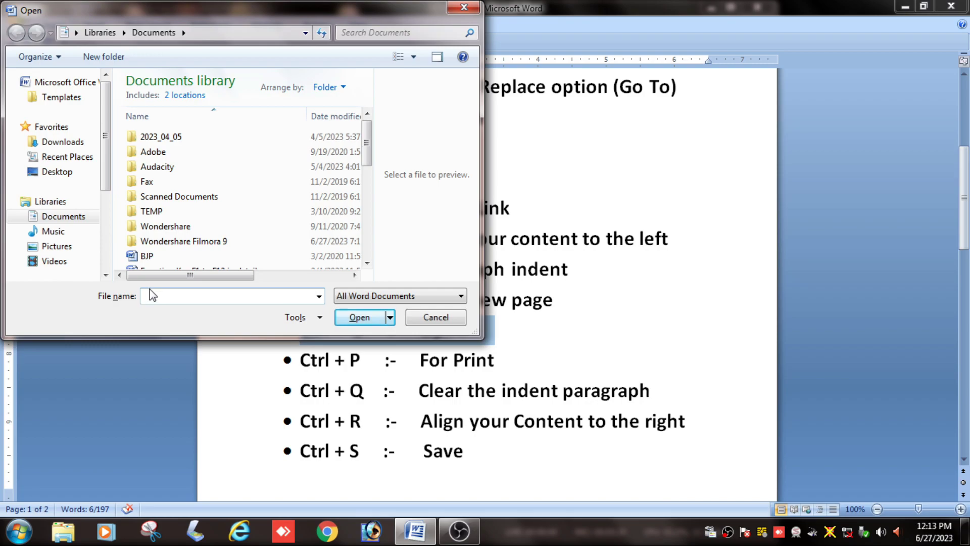
pyautogui.click(447, 320)
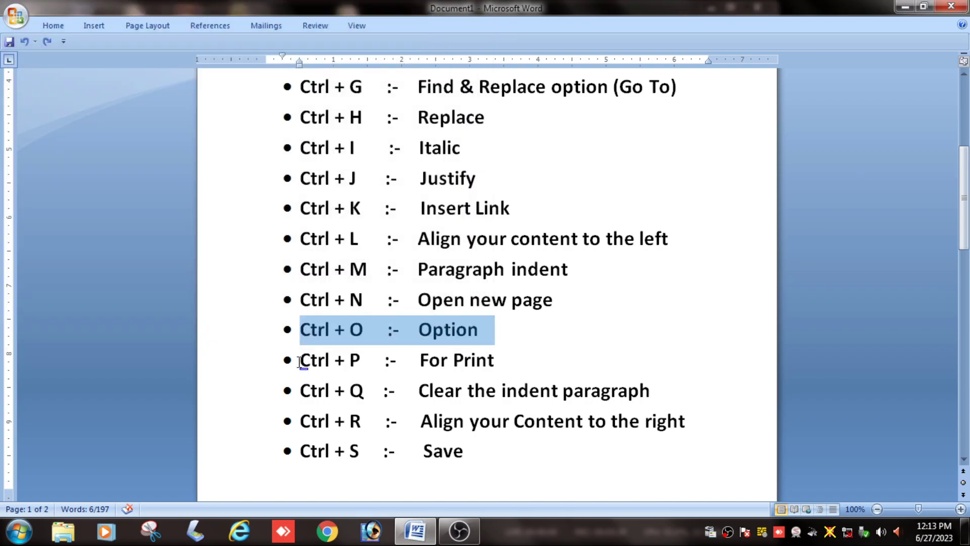
pyautogui.moveTo(300, 360); pyautogui.dragTo(488, 360)
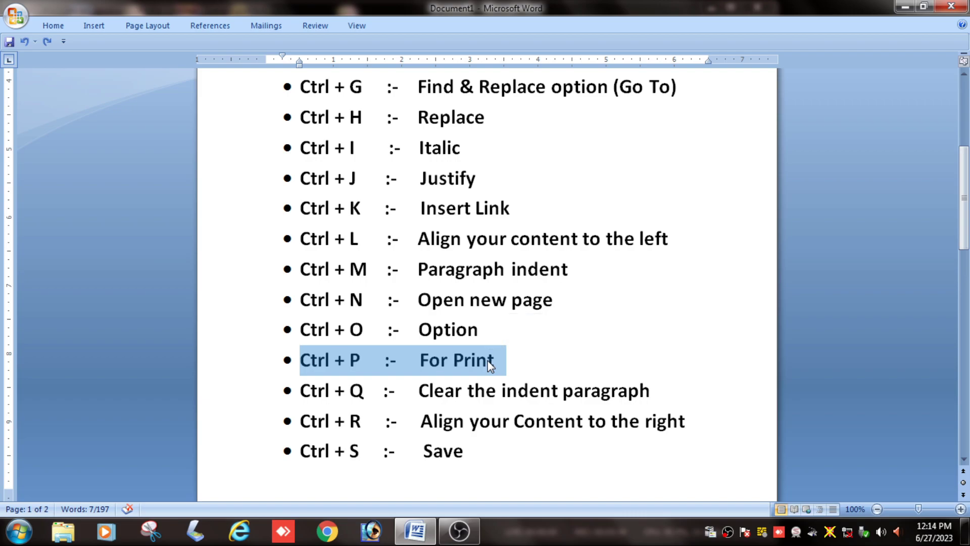
pyautogui.hotkey('ctrl', 'p')
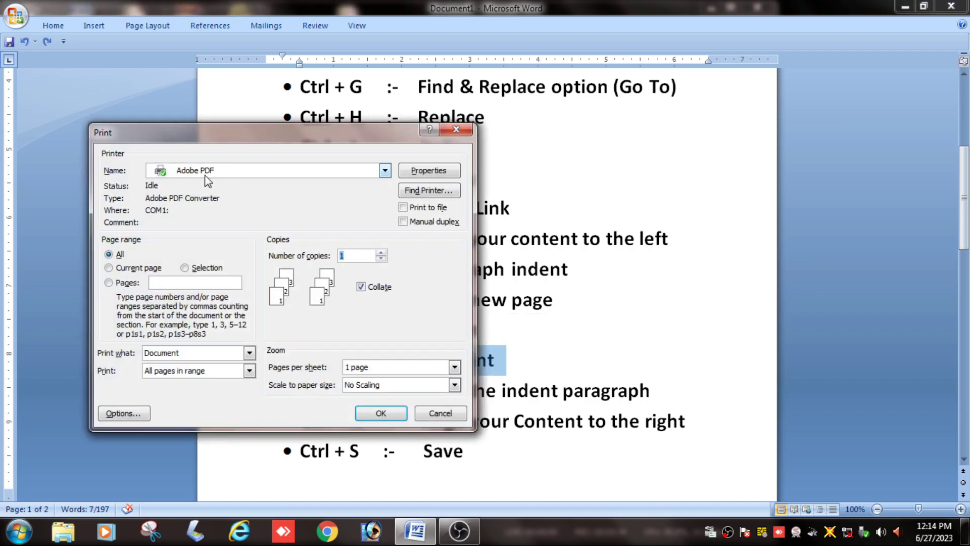
pyautogui.click(455, 131)
pyautogui.scroll(-3, 303, 300)
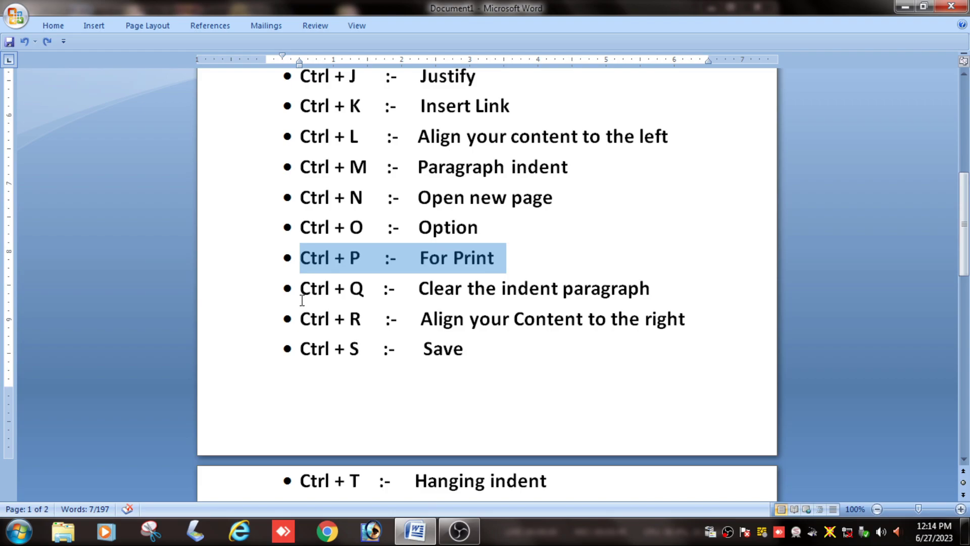
pyautogui.moveTo(302, 298); pyautogui.dragTo(625, 293)
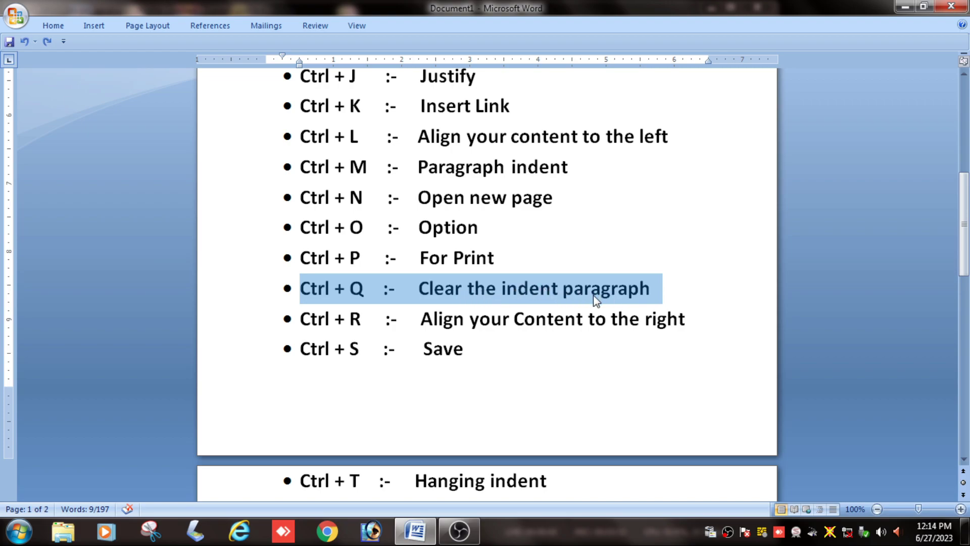
pyautogui.moveTo(302, 326); pyautogui.dragTo(681, 332)
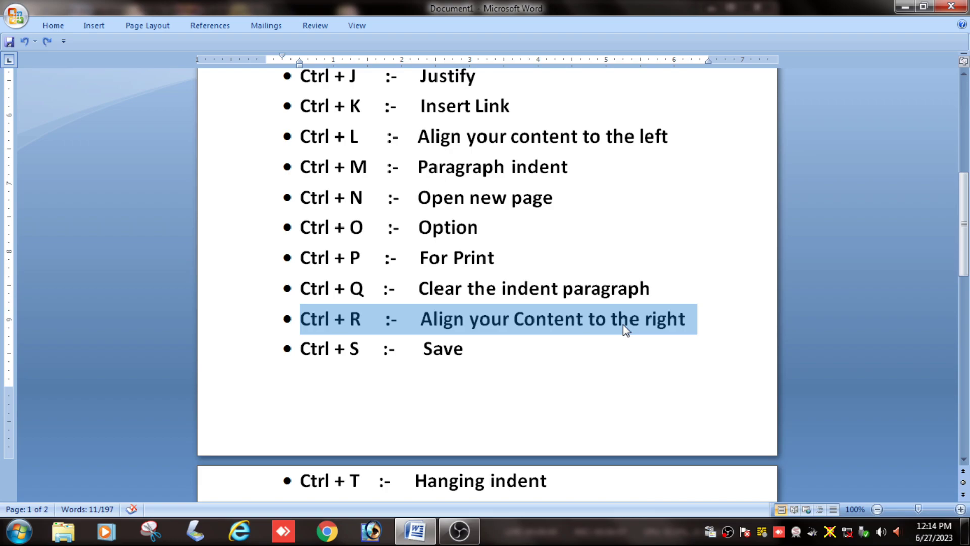
pyautogui.hotkey('ctrl', 'm')
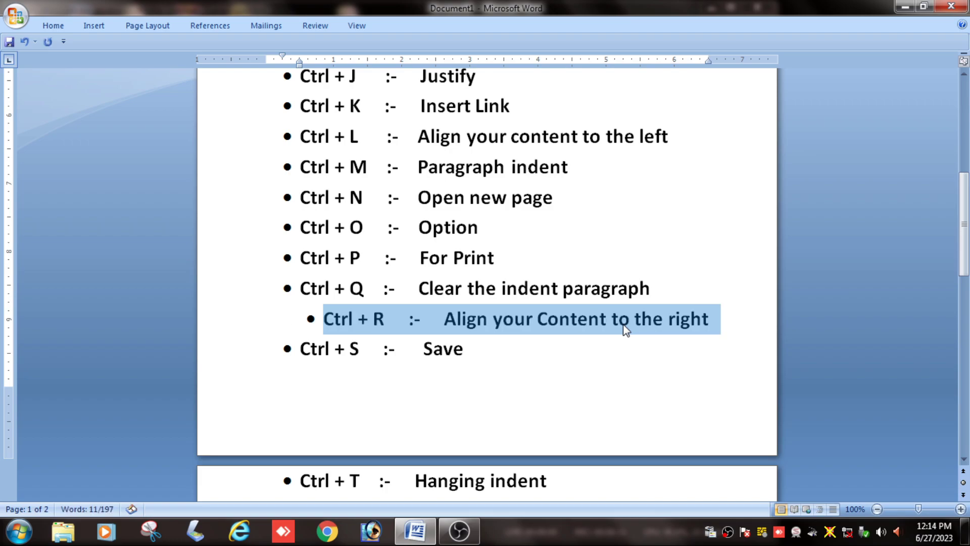
pyautogui.hotkey('ctrl', 'q')
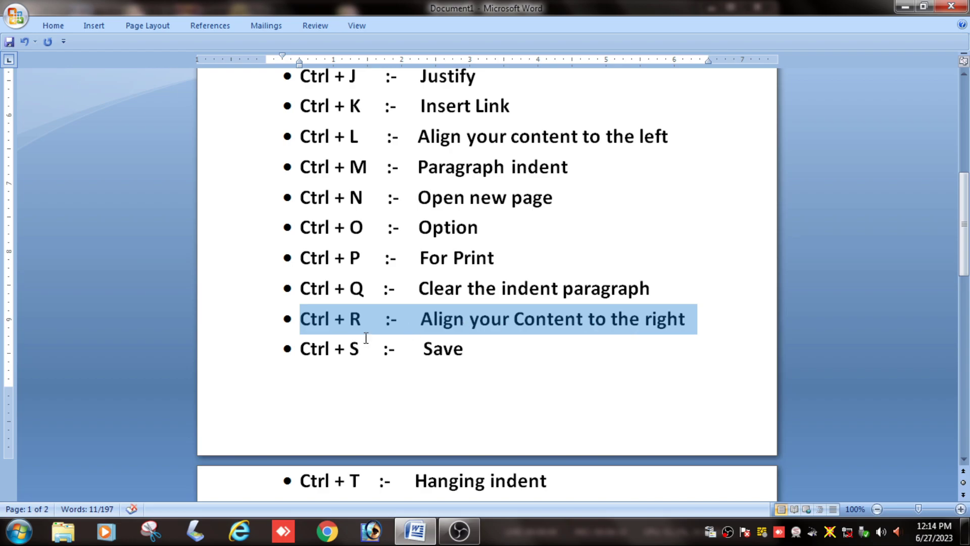
pyautogui.click(302, 349)
pyautogui.moveTo(302, 350); pyautogui.dragTo(463, 350)
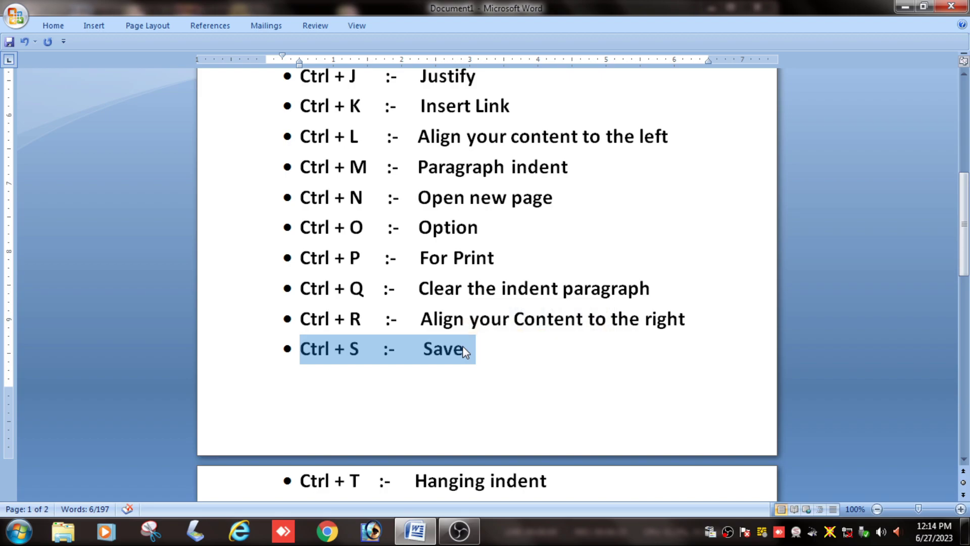
pyautogui.hotkey('ctrl', 's')
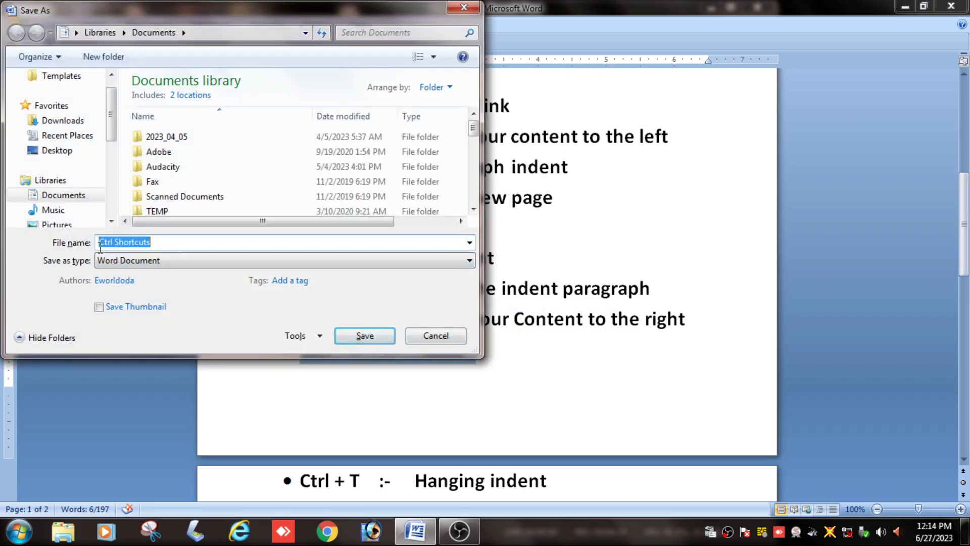
pyautogui.click(162, 263)
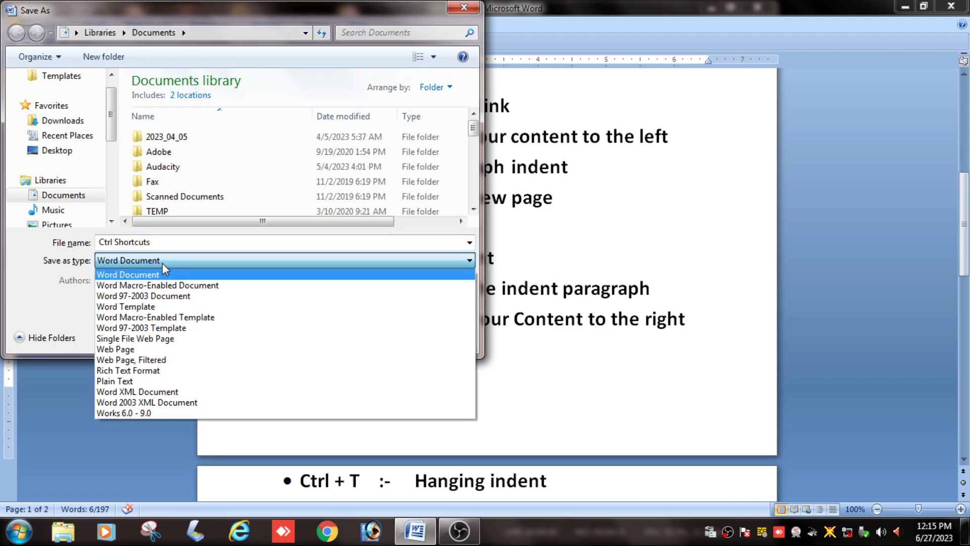
pyautogui.click(162, 263)
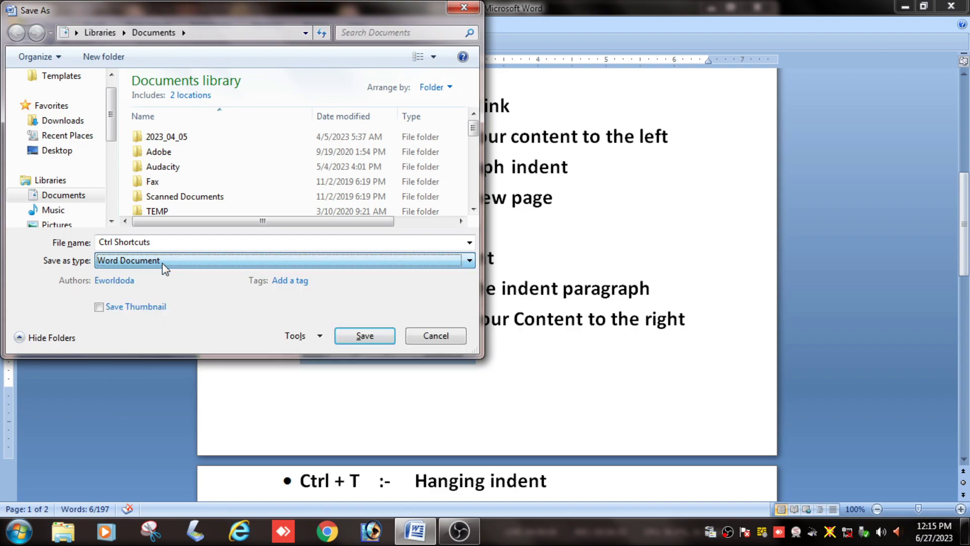
pyautogui.click(419, 334)
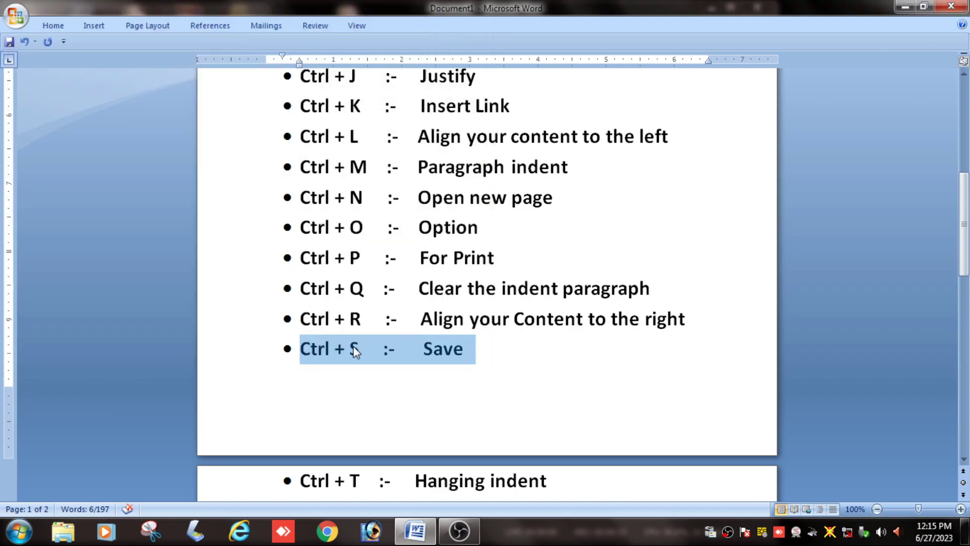
pyautogui.scroll(-2, 353, 345)
pyautogui.scroll(-1, 323, 384)
pyautogui.scroll(-4, 317, 404)
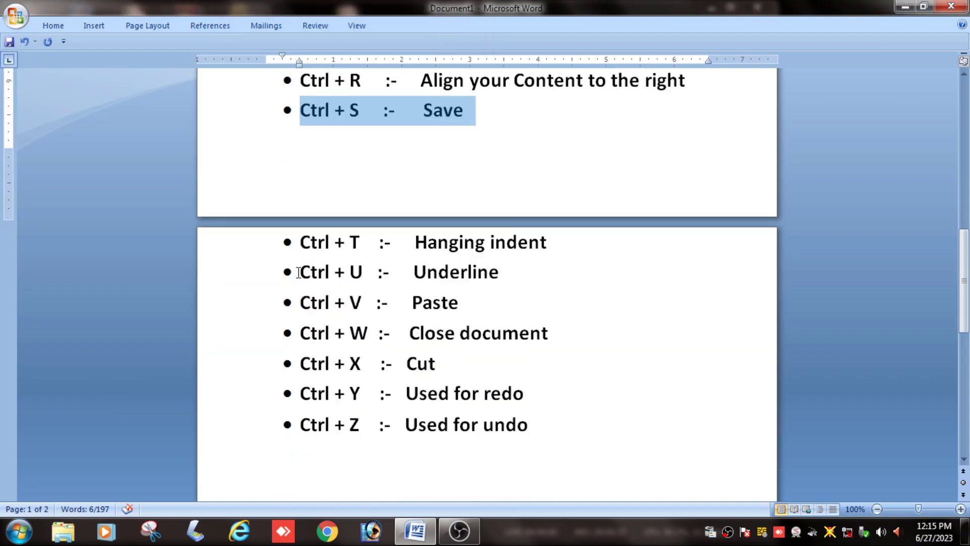
pyautogui.moveTo(301, 243); pyautogui.dragTo(533, 233)
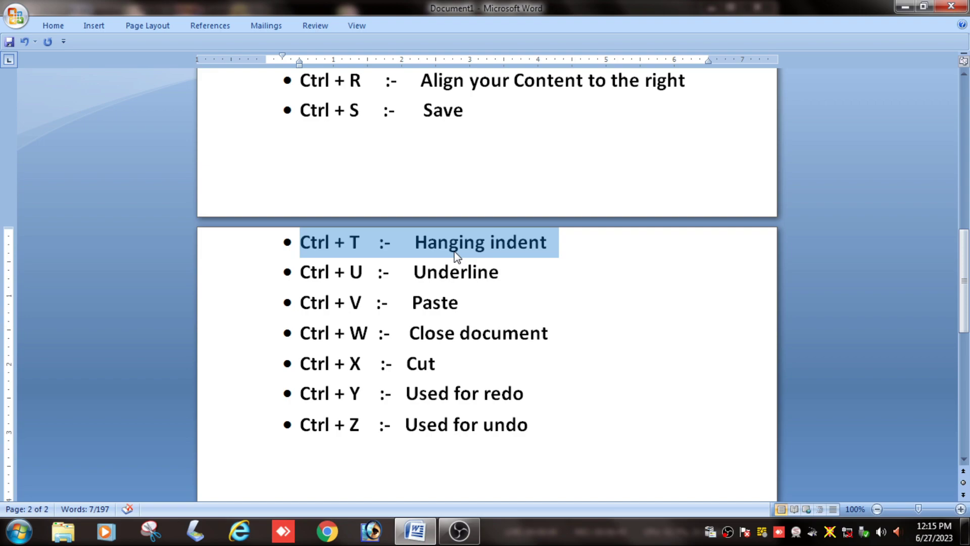
pyautogui.hotkey('ctrl', 't')
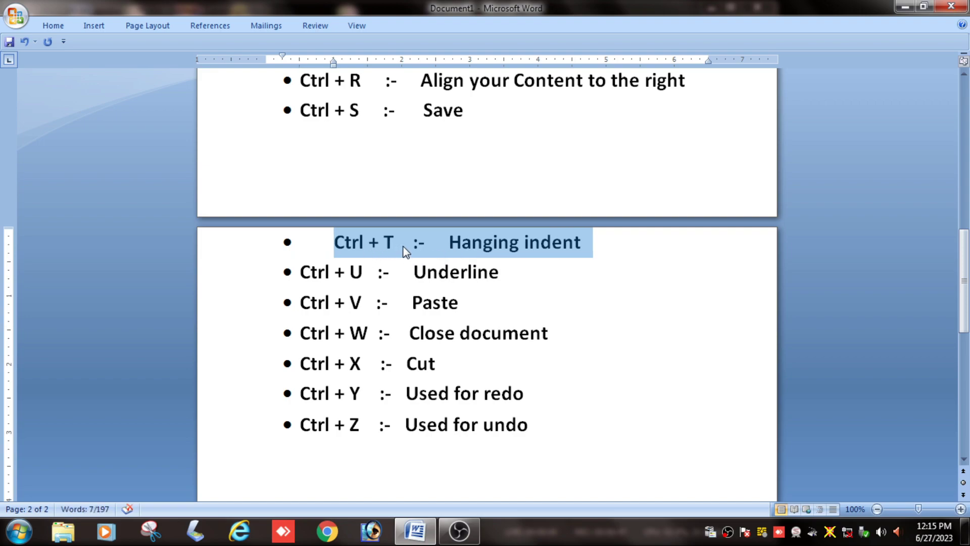
pyautogui.hotkey('ctrl', 'z')
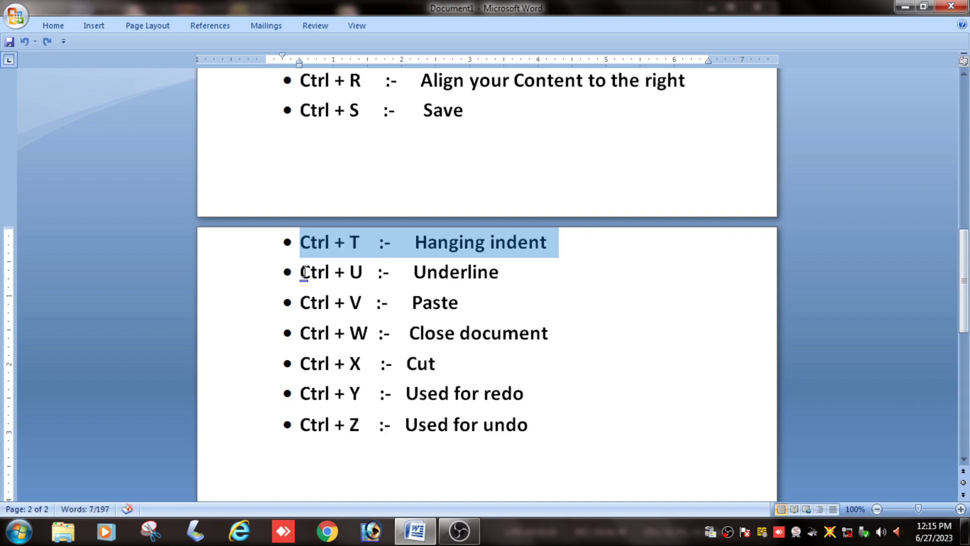
pyautogui.click(302, 271)
pyautogui.moveTo(304, 272); pyautogui.dragTo(479, 284)
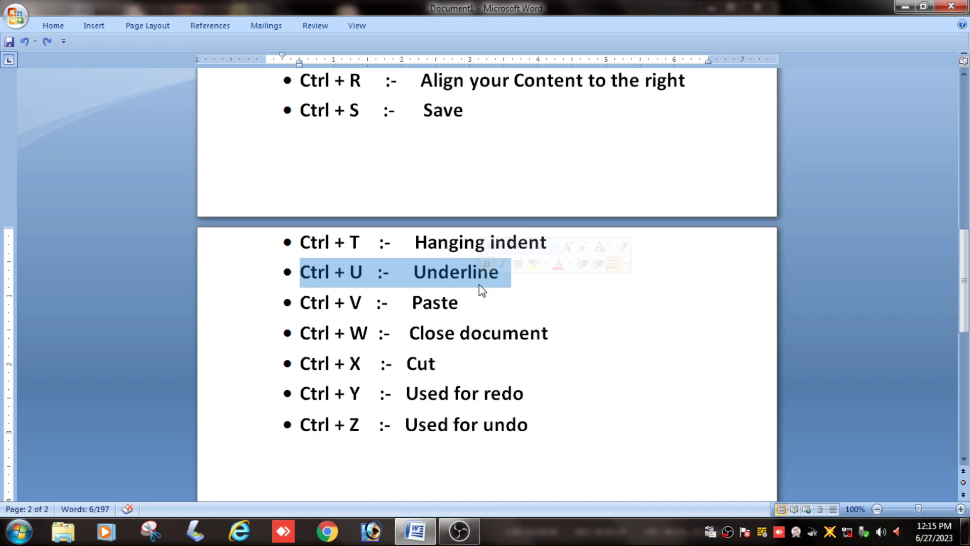
pyautogui.hotkey('ctrl', 'u')
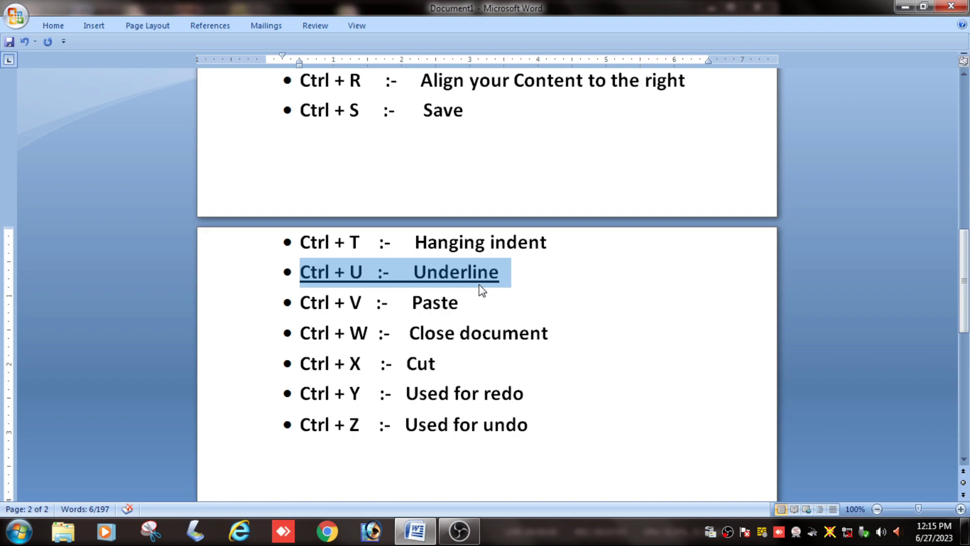
pyautogui.hotkey('ctrl', 'u')
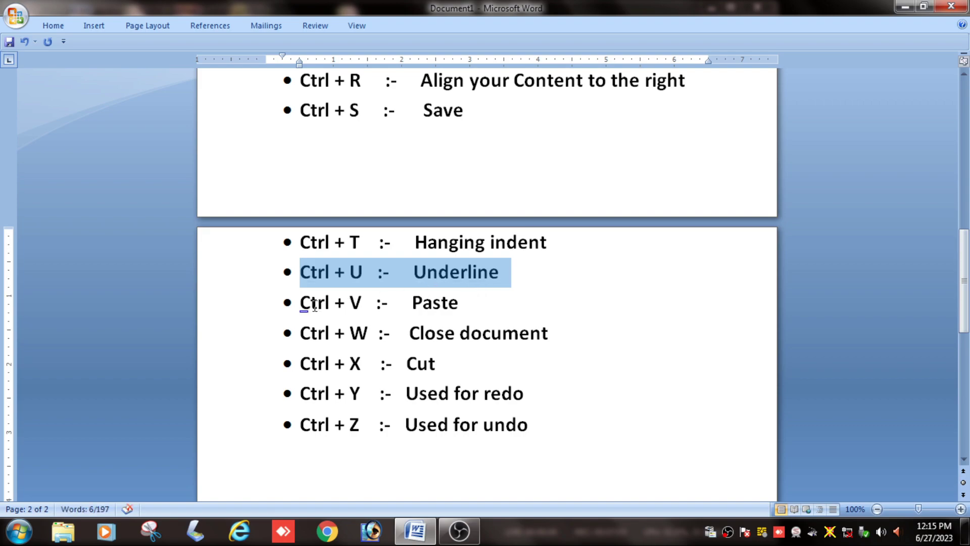
pyautogui.moveTo(300, 303); pyautogui.dragTo(476, 313)
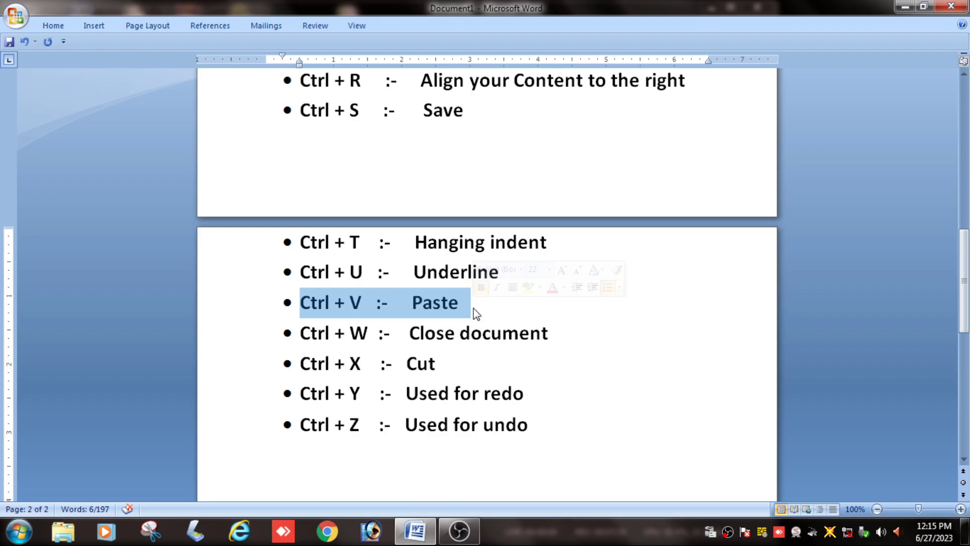
pyautogui.scroll(-1, 475, 313)
pyautogui.moveTo(300, 299); pyautogui.dragTo(563, 308)
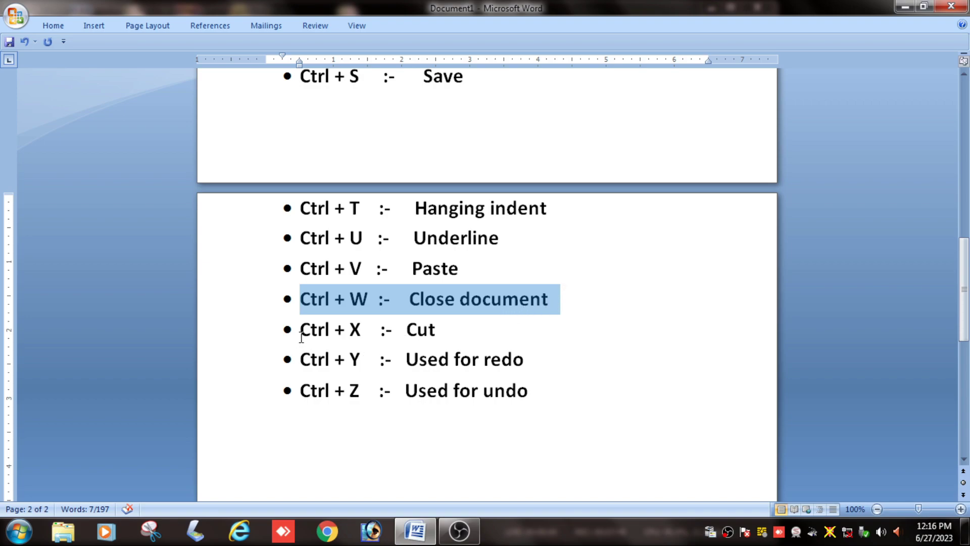
pyautogui.moveTo(299, 330); pyautogui.dragTo(431, 334)
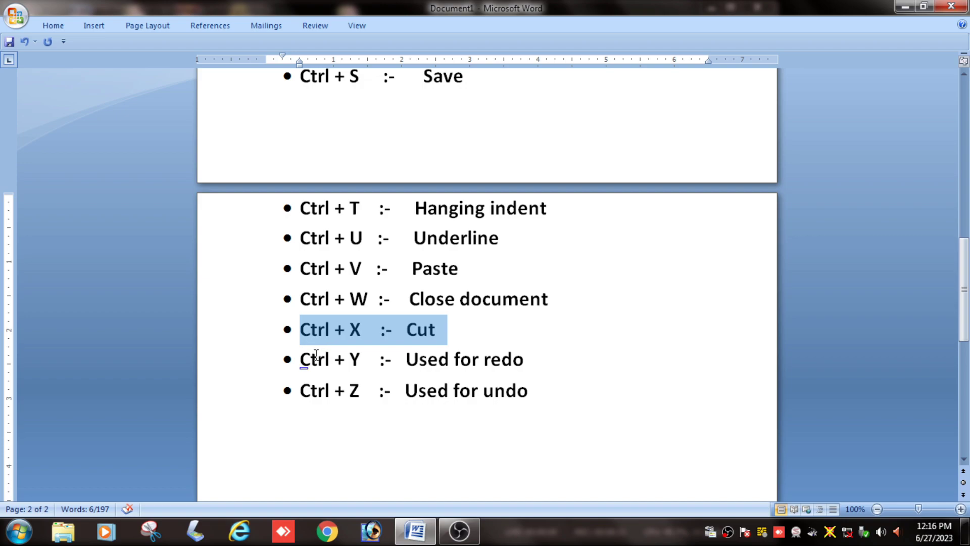
pyautogui.moveTo(300, 360); pyautogui.dragTo(533, 363)
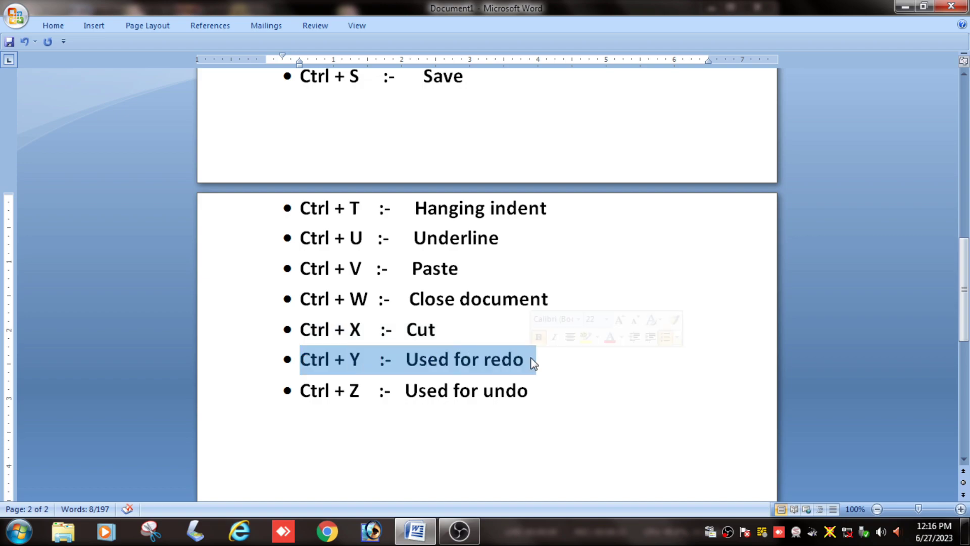
pyautogui.hotkey('ctrl', 'u')
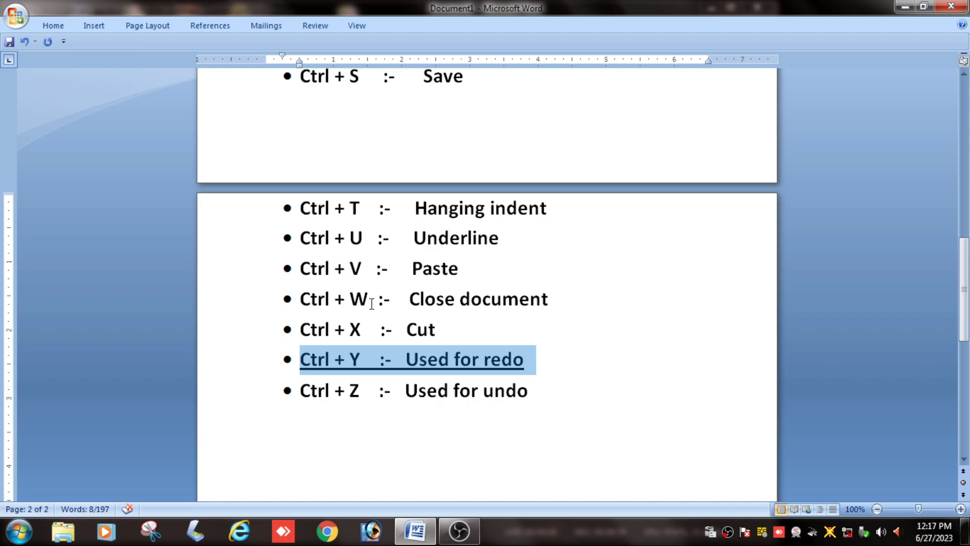
pyautogui.hotkey('ctrl', 'z')
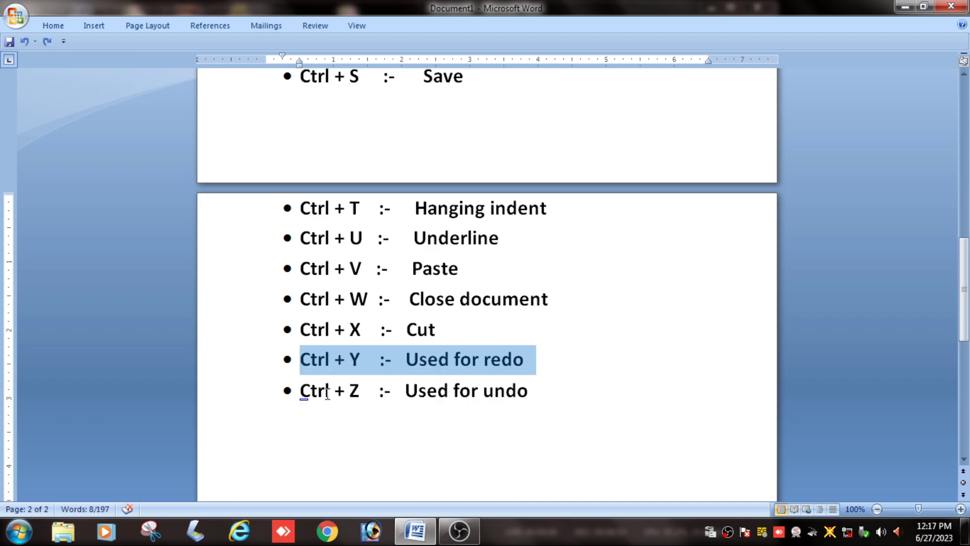